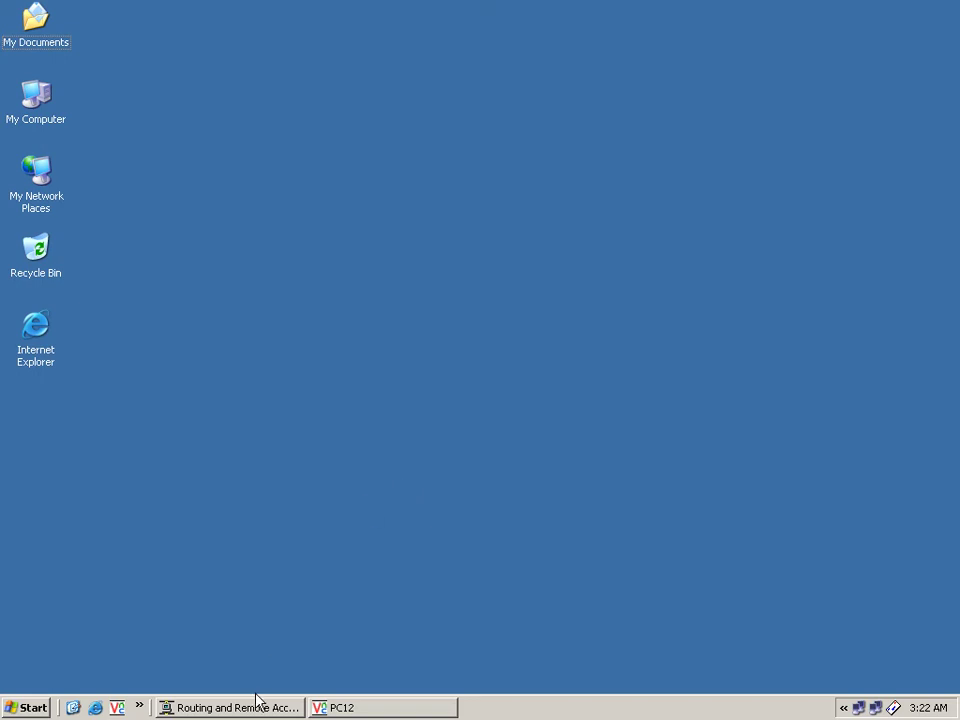
Step: Switch to the PC12 remote desktop, check the TCP/IP support information of its local area connection, and close the status window
{"action": "left_click", "coordinate": [356, 706]}
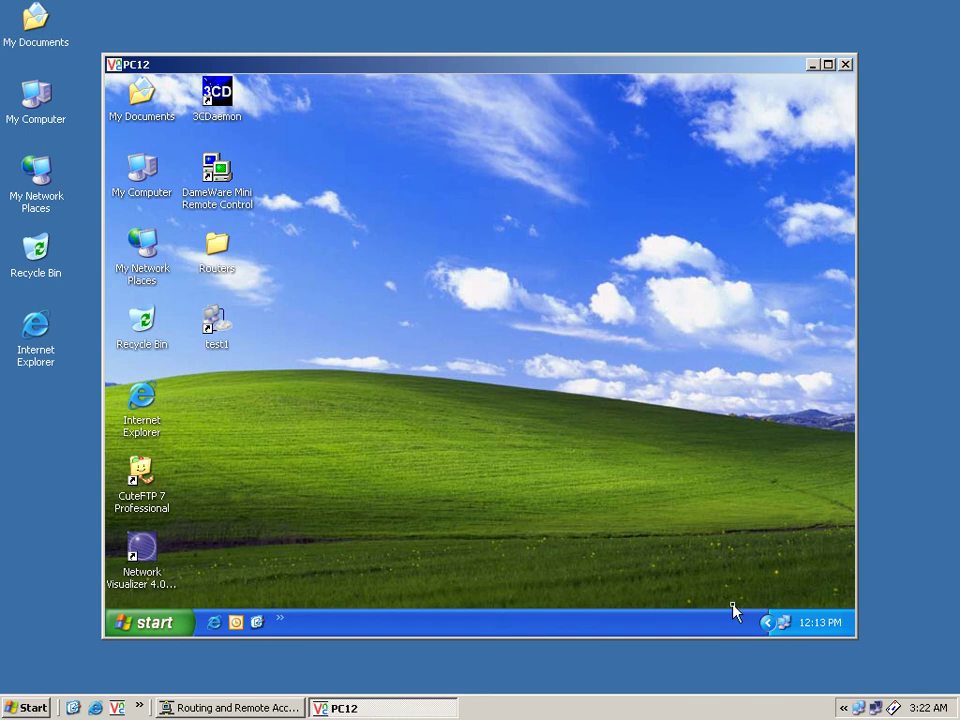
{"action": "double_click", "coordinate": [785, 625]}
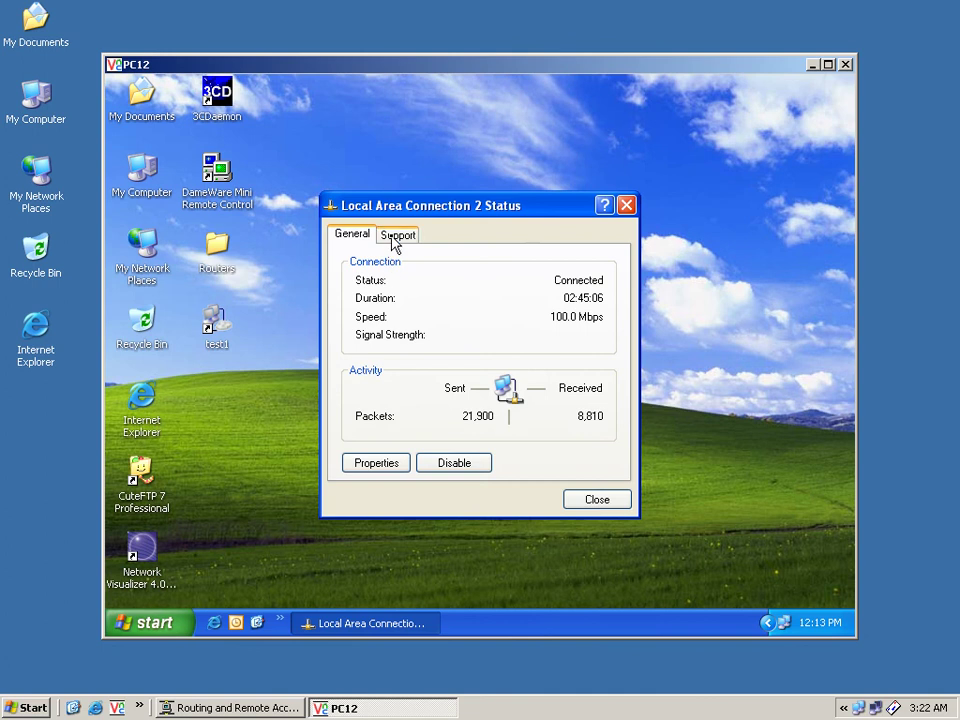
{"action": "left_click", "coordinate": [396, 236]}
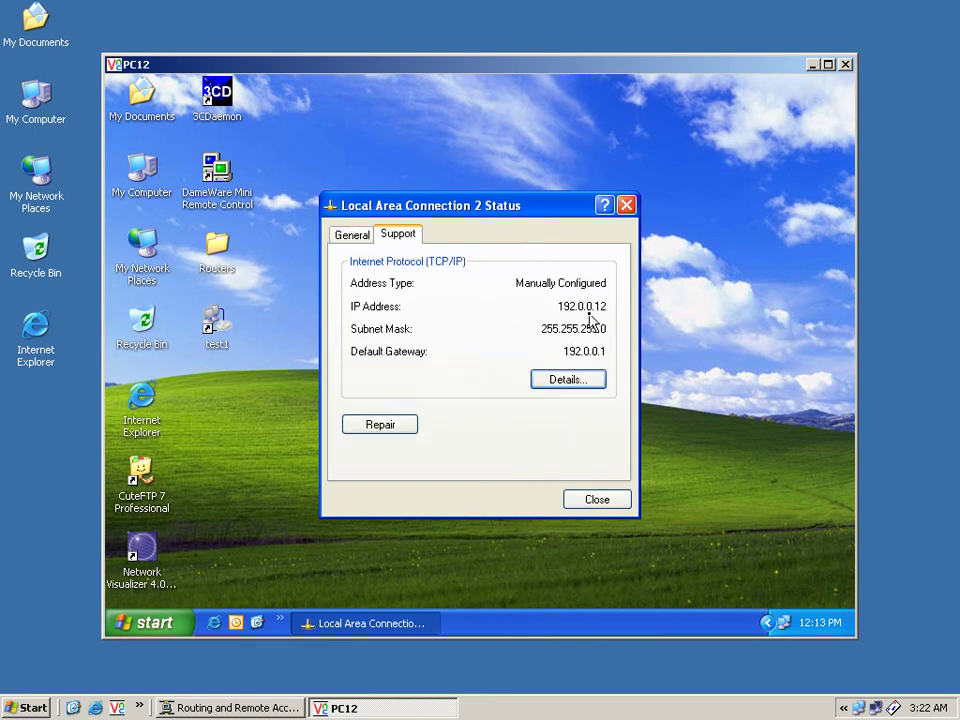
{"action": "left_click", "coordinate": [601, 500]}
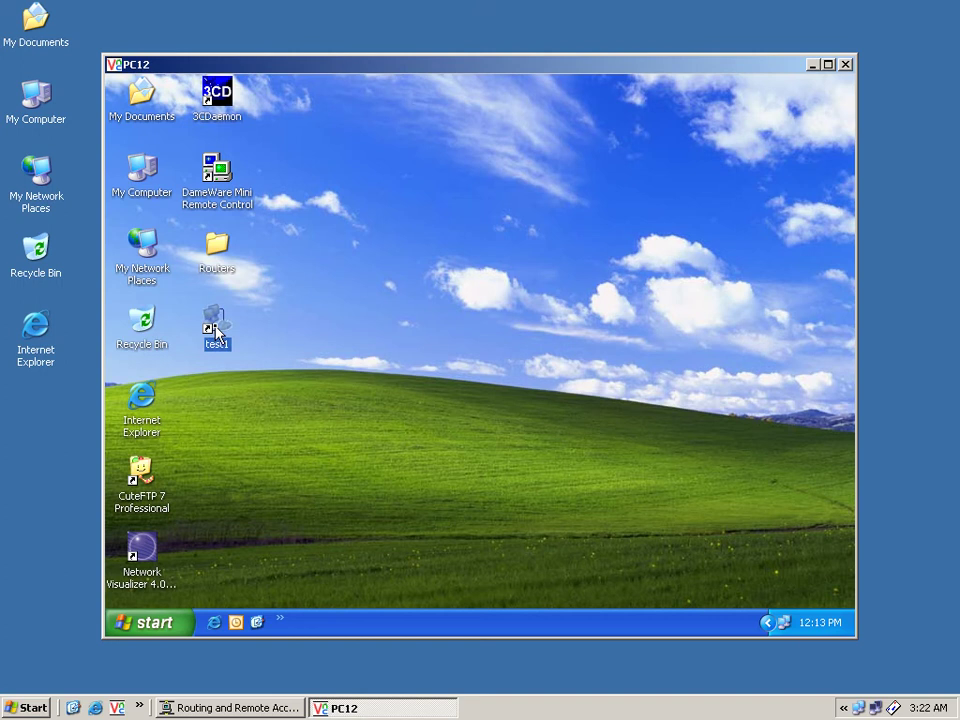
Step: Delete the test1 connection shortcut from PC12's desktop
{"action": "key", "text": "Delete"}
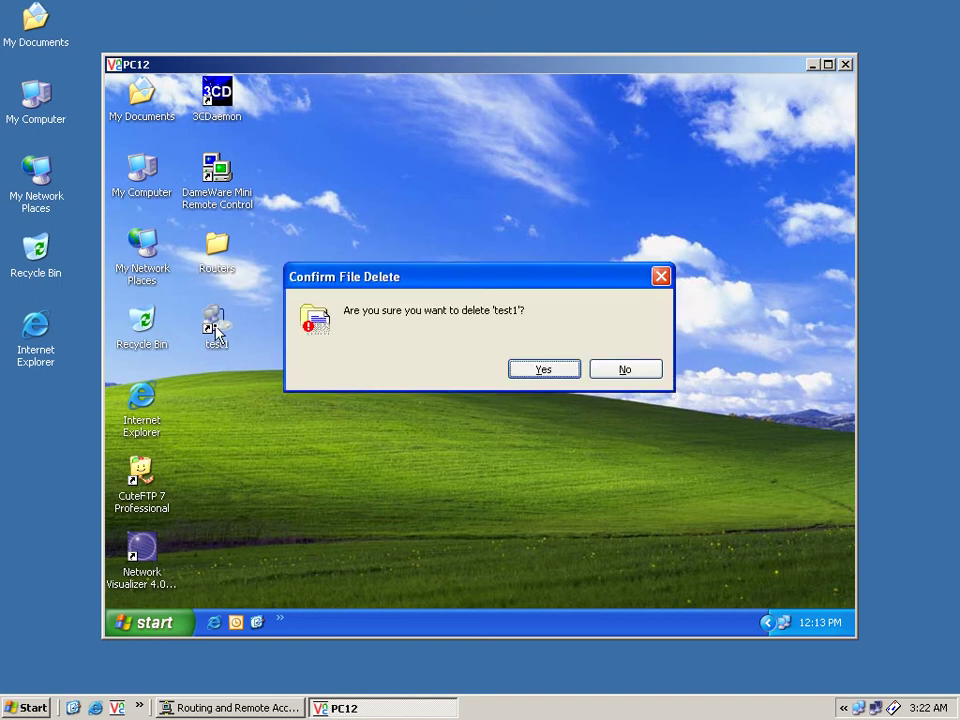
{"action": "key", "text": "Return"}
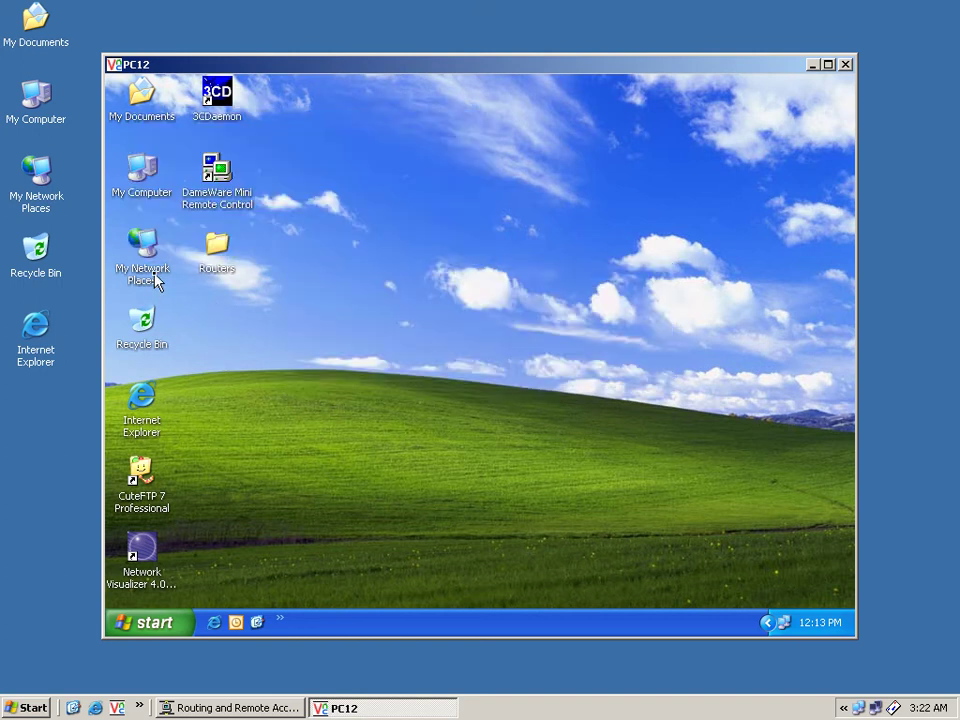
Step: Start a new network connection on PC12 that connects to the workplace network through a Virtual Private Network connection
{"action": "left_click", "coordinate": [155, 280]}
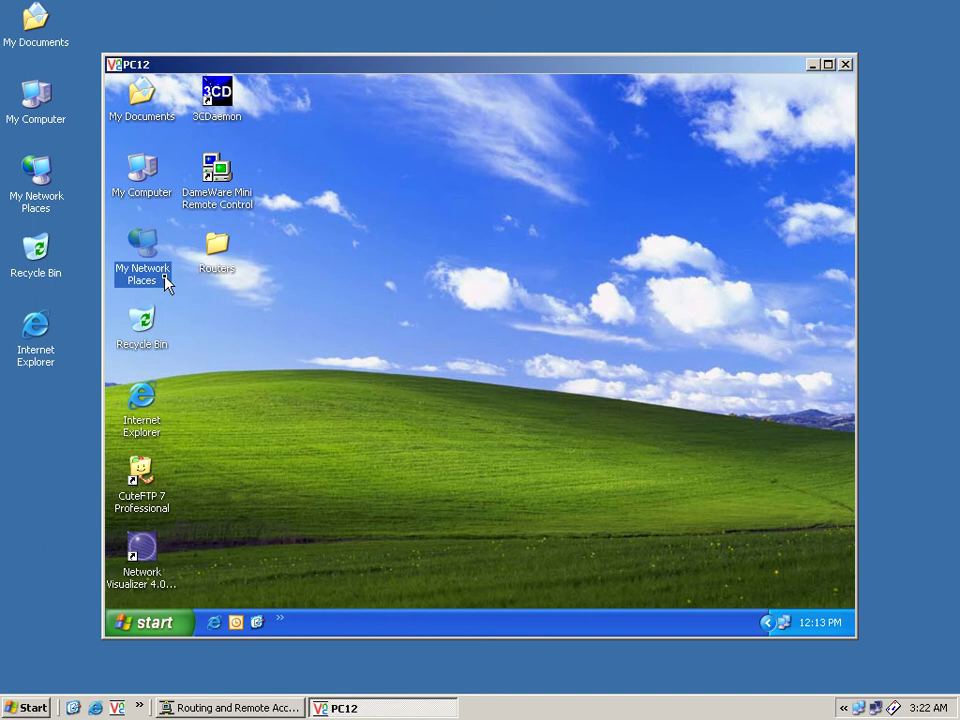
{"action": "right_click", "coordinate": [165, 279]}
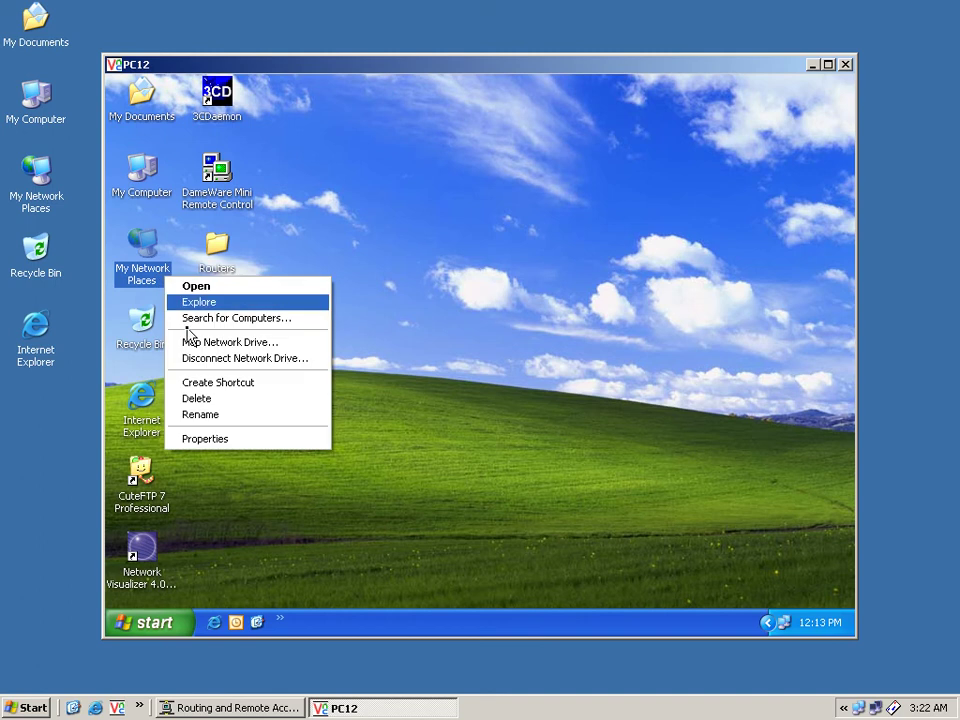
{"action": "left_click", "coordinate": [256, 441]}
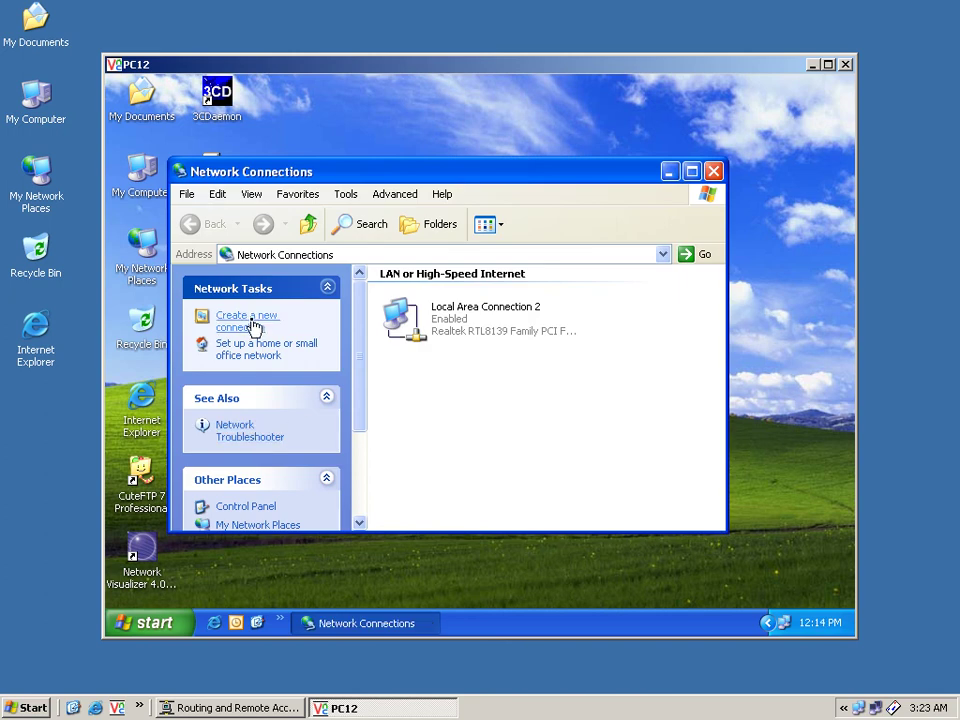
{"action": "left_click", "coordinate": [252, 325]}
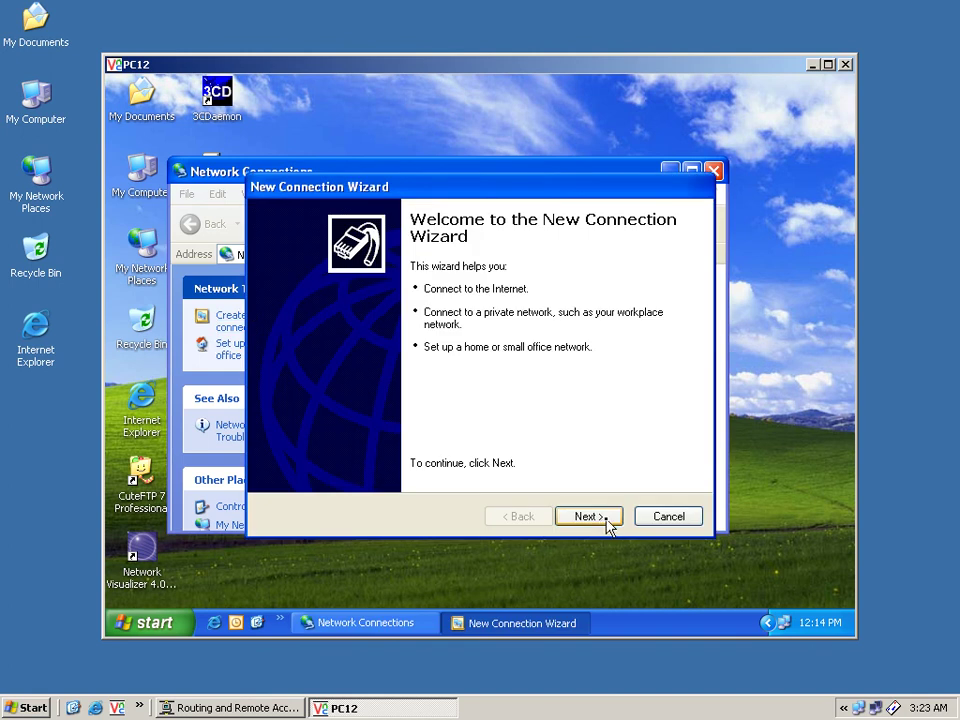
{"action": "left_click", "coordinate": [610, 520]}
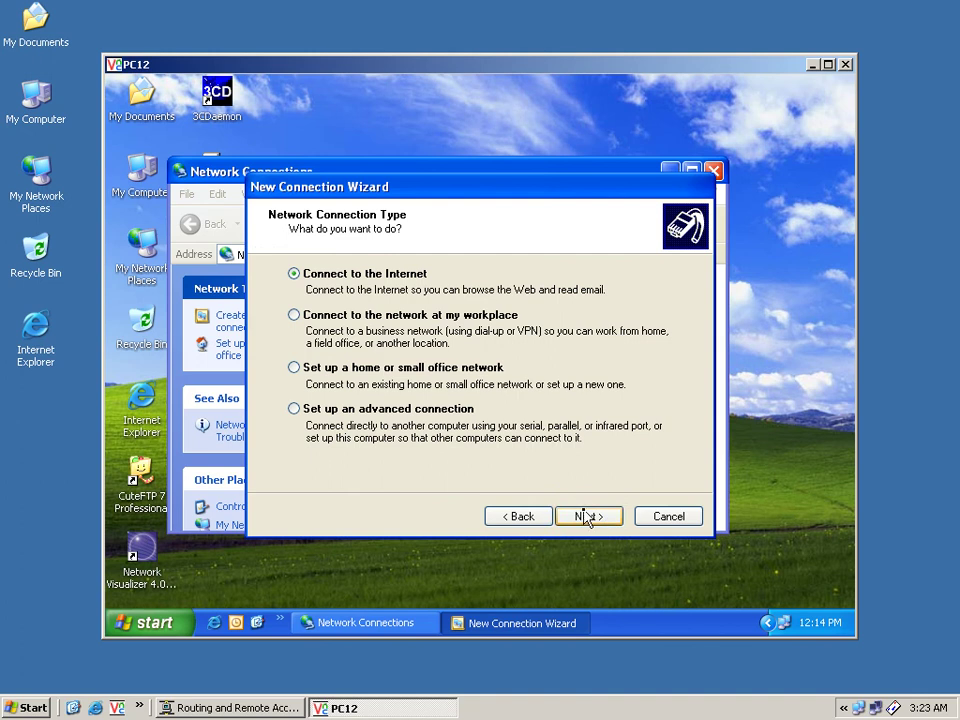
{"action": "left_click", "coordinate": [340, 316]}
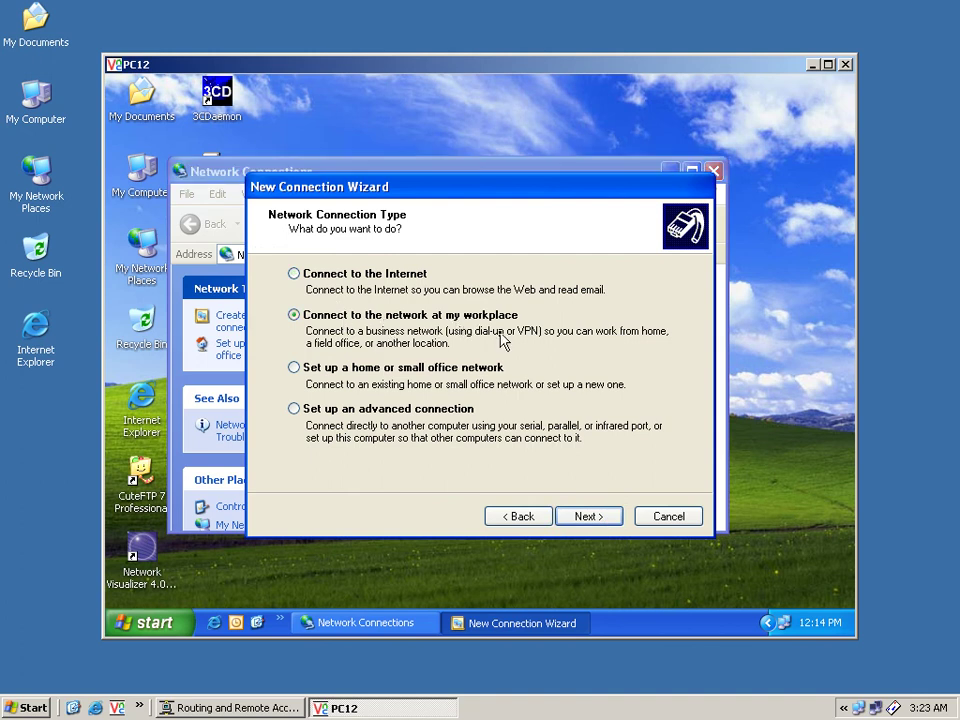
{"action": "left_click", "coordinate": [609, 527]}
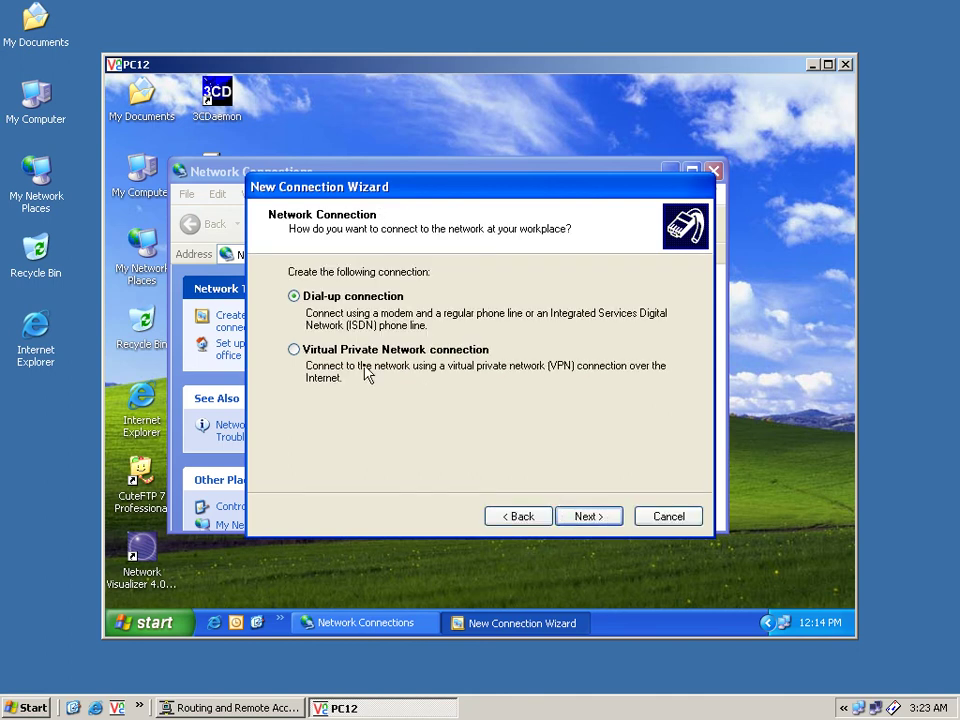
{"action": "left_click", "coordinate": [363, 356]}
{"action": "left_click", "coordinate": [586, 516]}
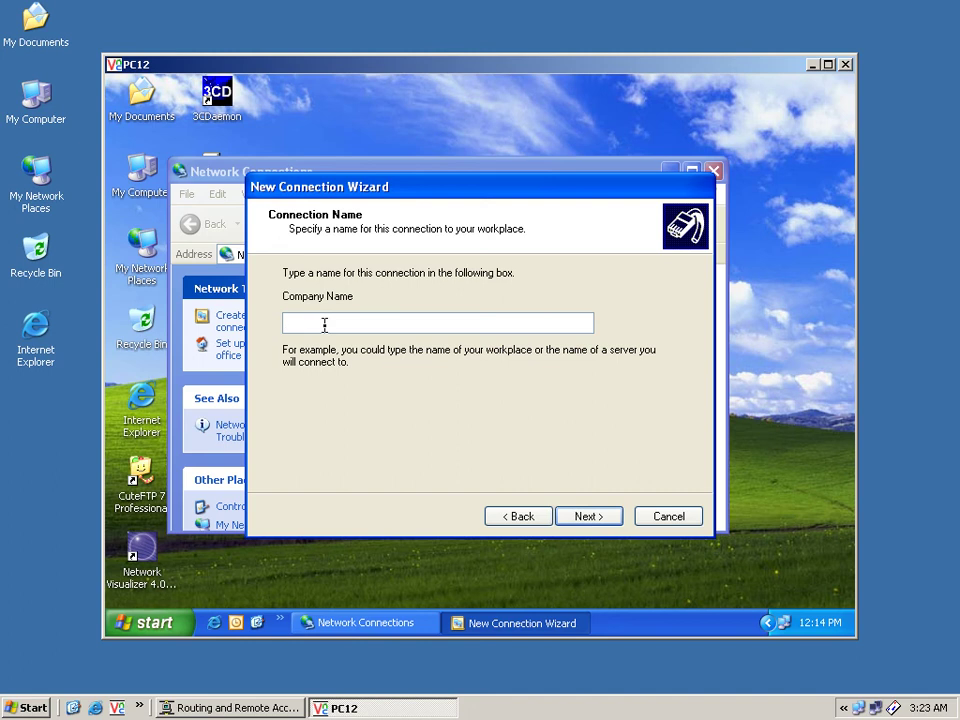
Step: Name the VPN connection "Clinet remote to Server", set its server to 203.144.16.34, finish with a desktop shortcut, and close the connection windows
{"action": "type", "text": "Clinet remote to Server"}
{"action": "left_click", "coordinate": [585, 519]}
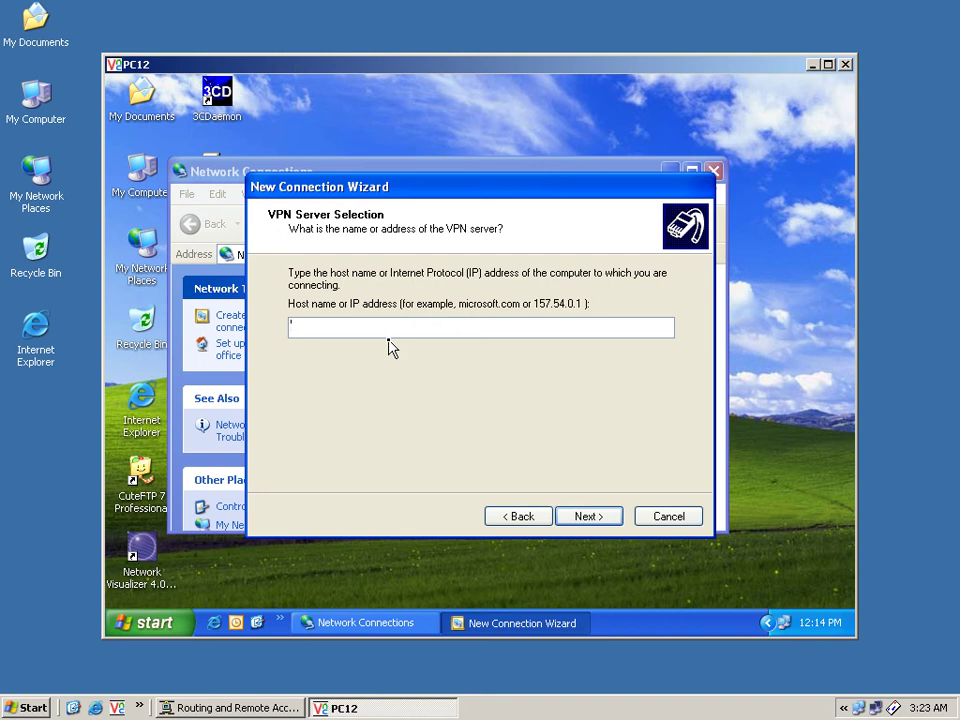
{"action": "type", "text": "203.144.16.34"}
{"action": "left_click", "coordinate": [594, 526]}
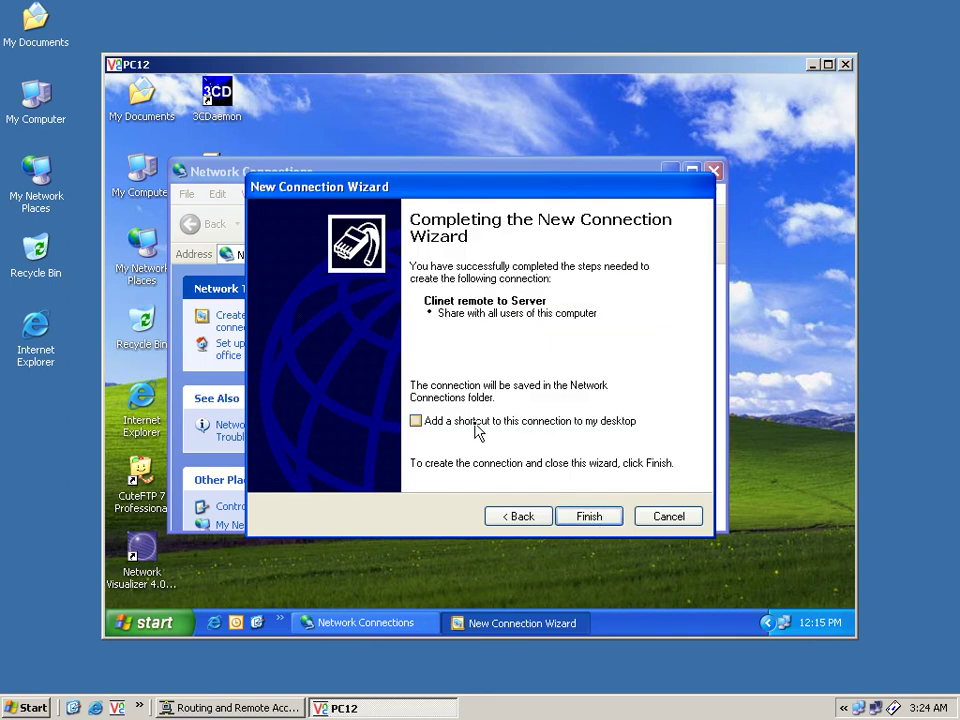
{"action": "left_click", "coordinate": [577, 518]}
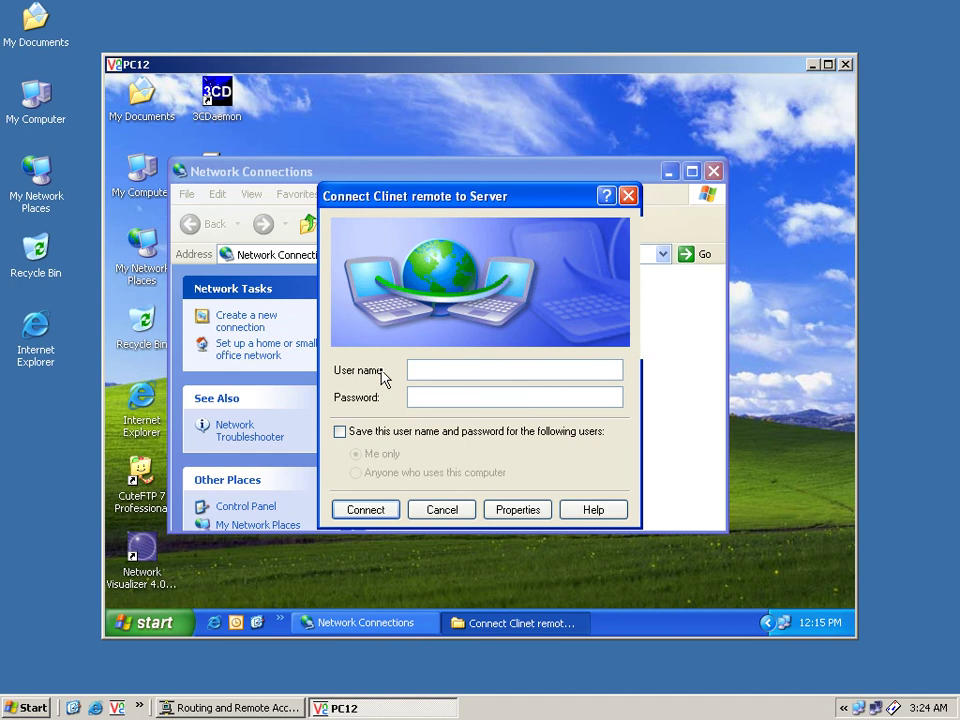
{"action": "left_click", "coordinate": [442, 510]}
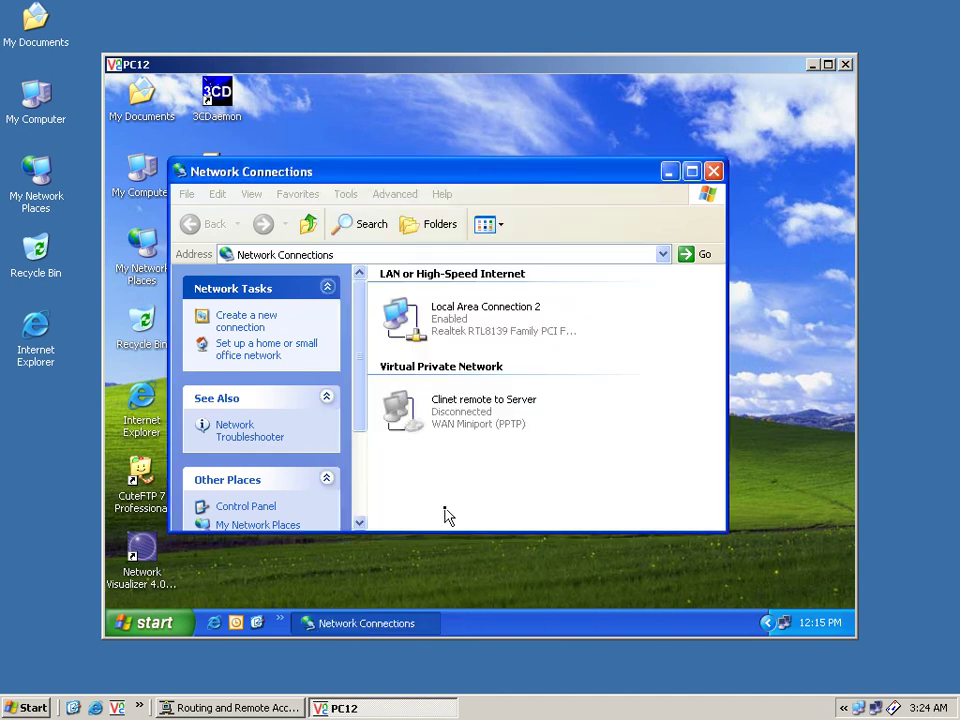
{"action": "left_click", "coordinate": [714, 173]}
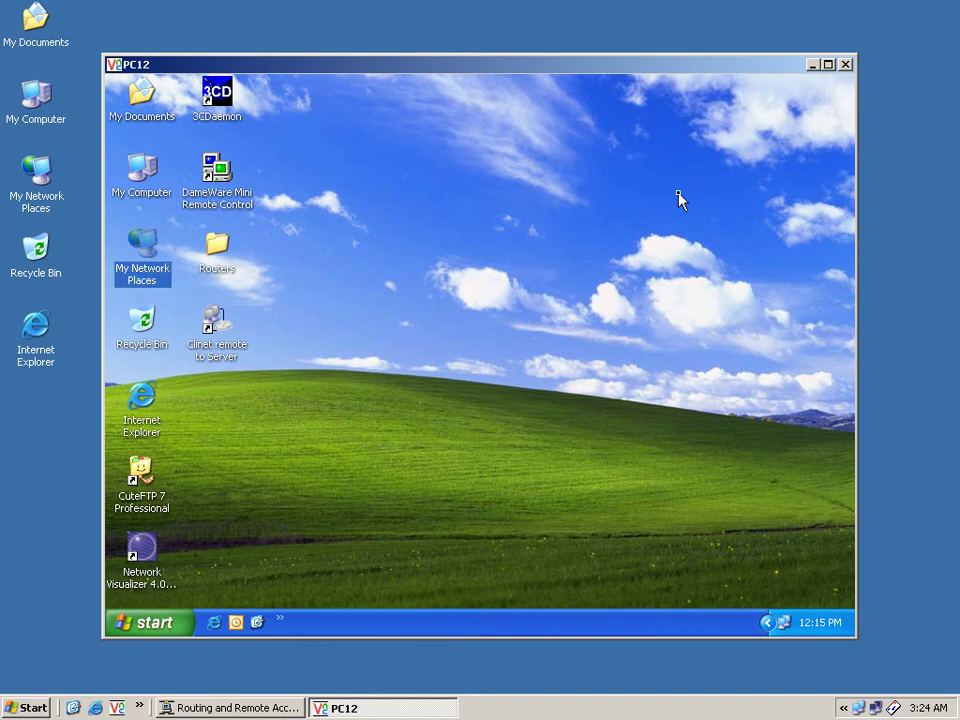
Step: Open the Clinet remote to Server connection from the desktop, enter the account's user name and password, and connect
{"action": "left_click", "coordinate": [238, 351]}
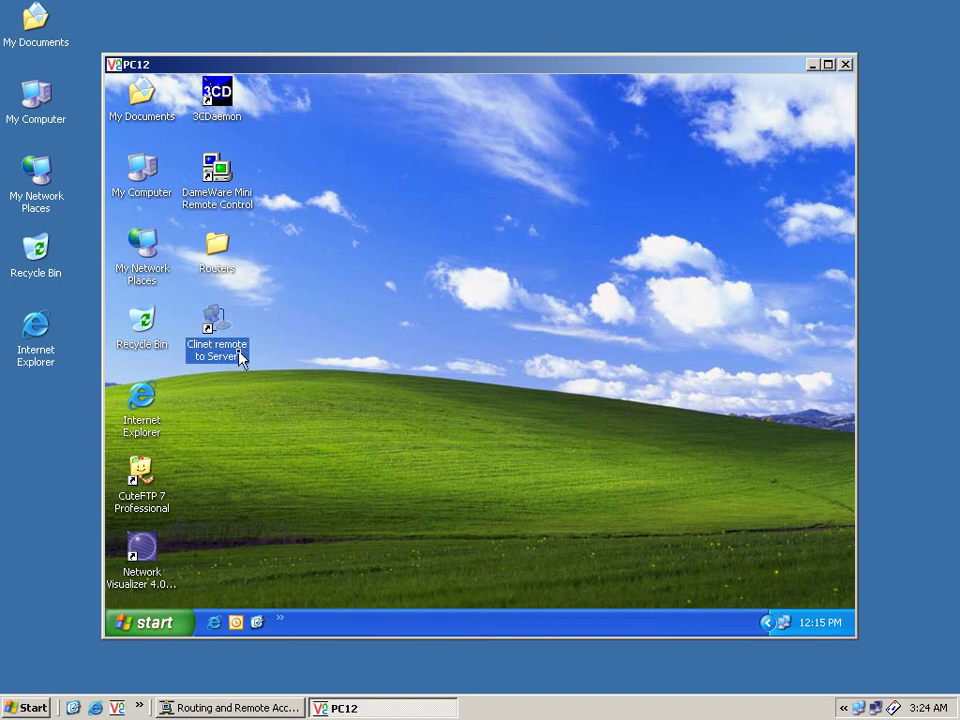
{"action": "double_click", "coordinate": [240, 355]}
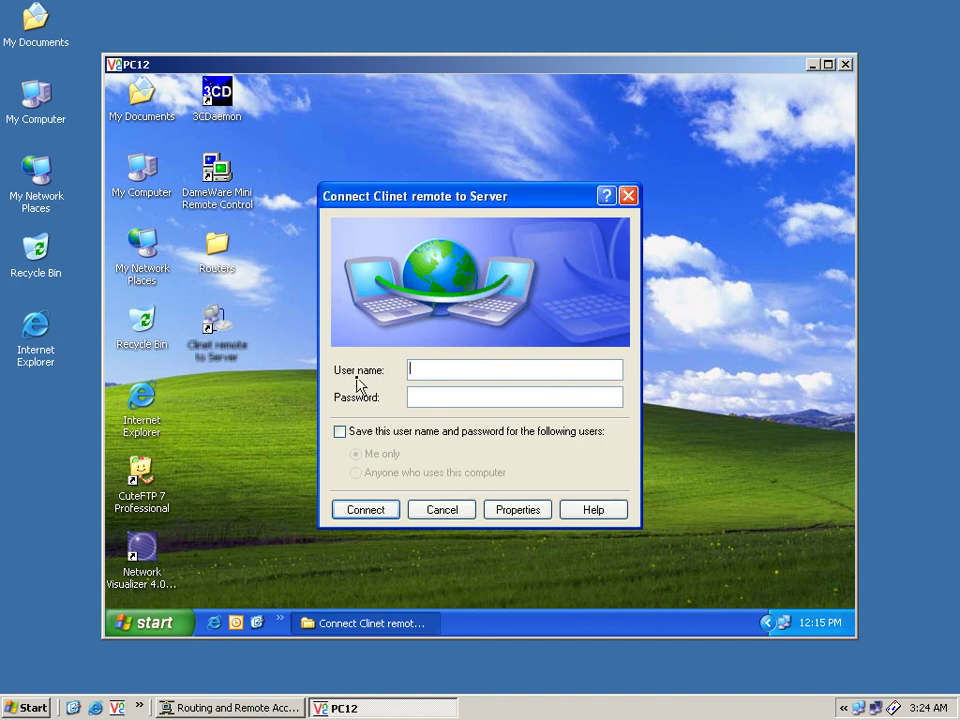
{"action": "left_click", "coordinate": [423, 370]}
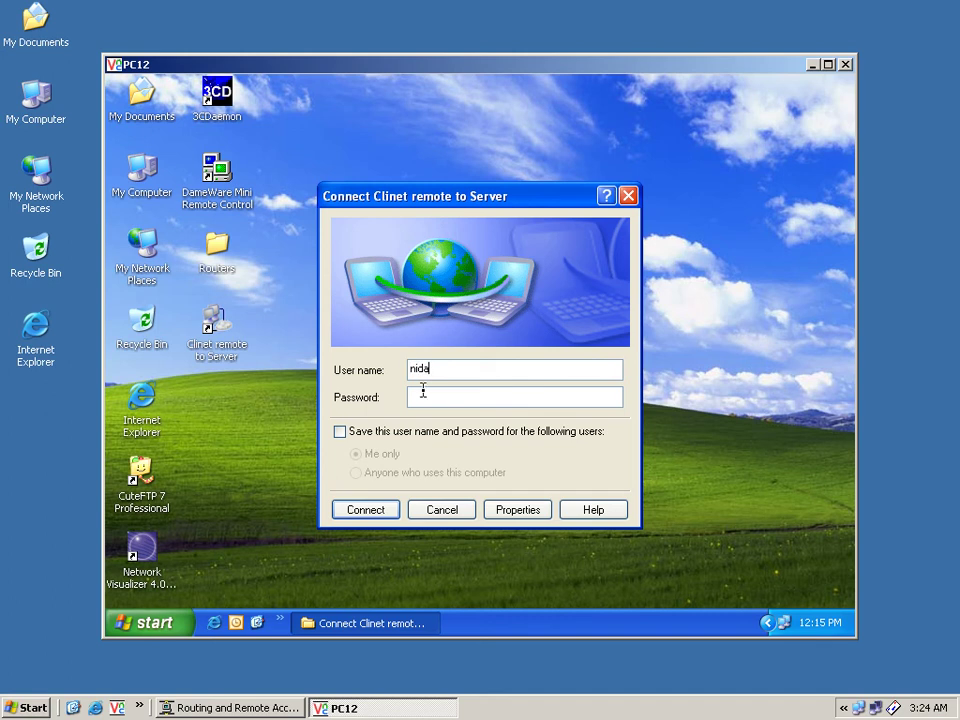
{"action": "left_click", "coordinate": [431, 394]}
{"action": "type", "text": "••"}
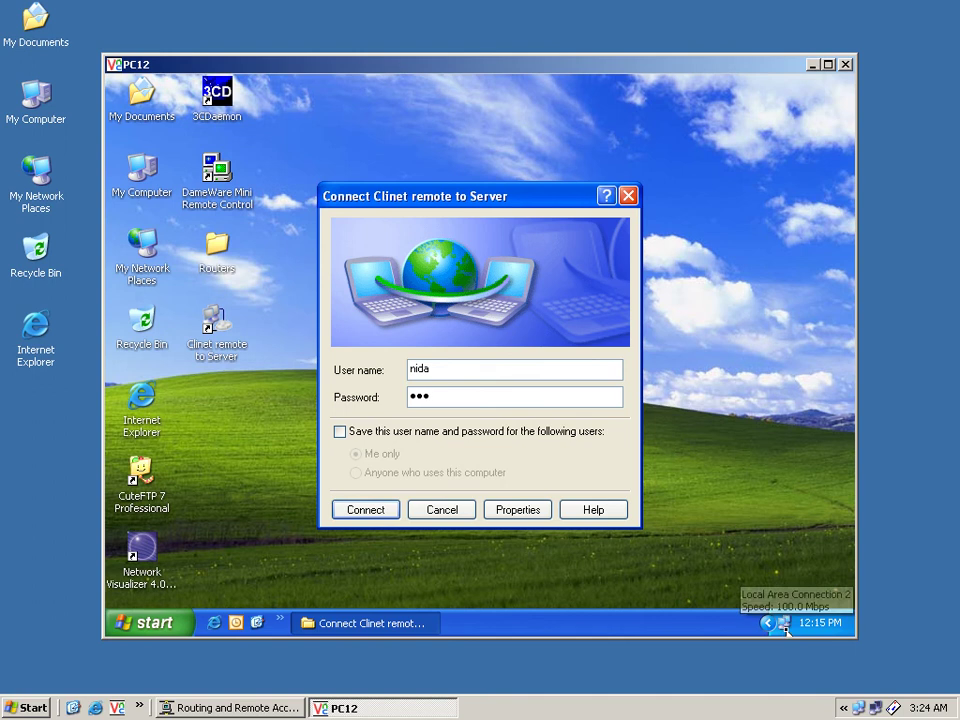
{"action": "left_click", "coordinate": [379, 516]}
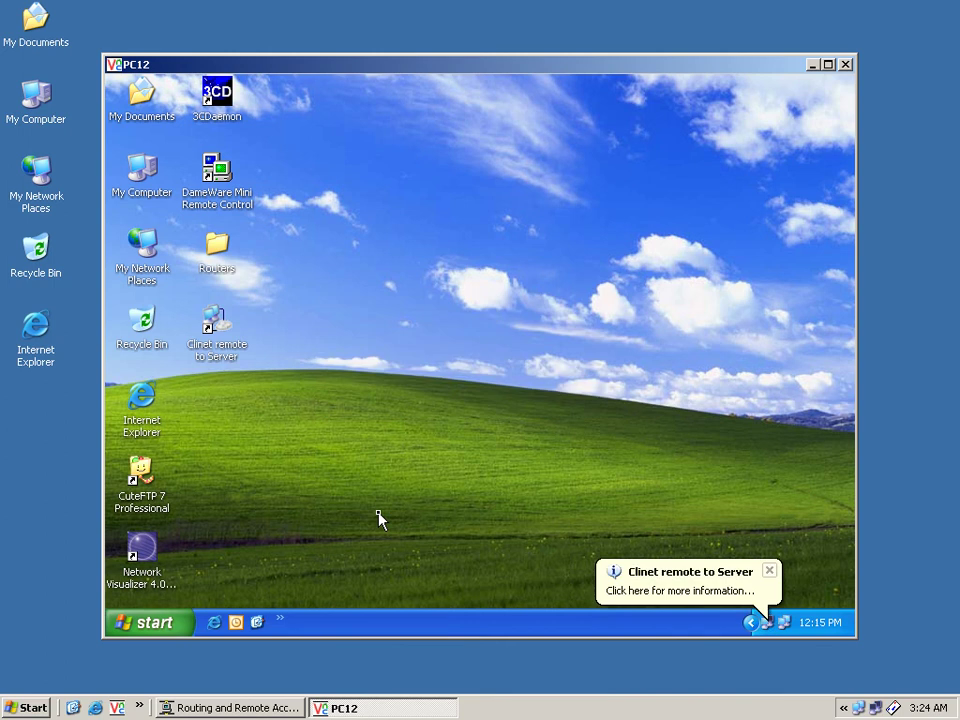
Step: Examine the status details of the Clinet remote to Server connection, including server and client IP addresses, and close the window
{"action": "left_click", "coordinate": [698, 591]}
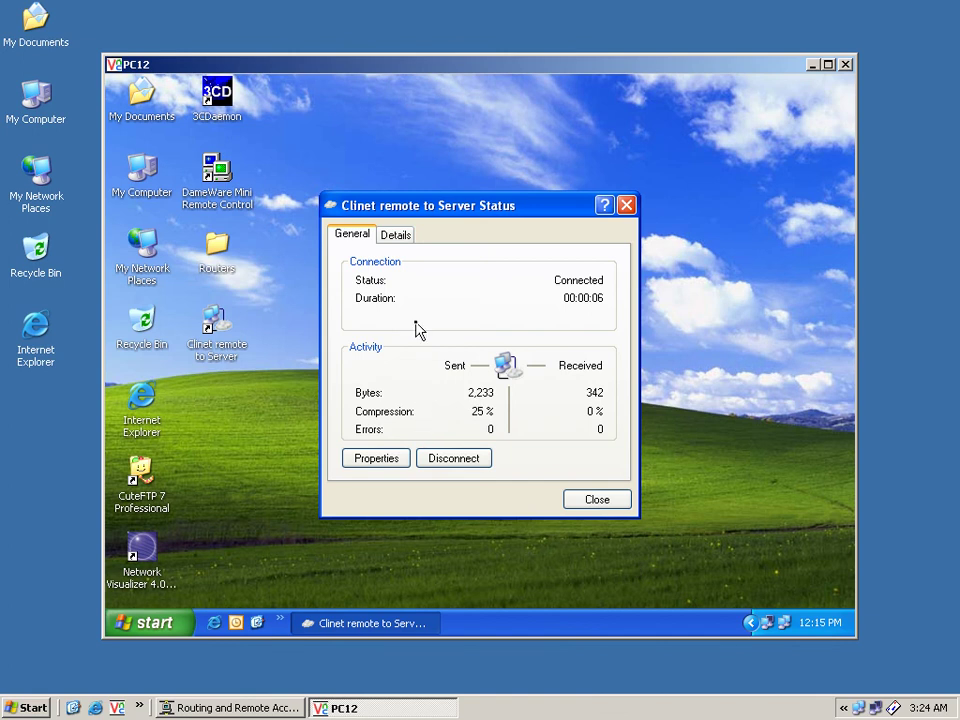
{"action": "left_click", "coordinate": [405, 238]}
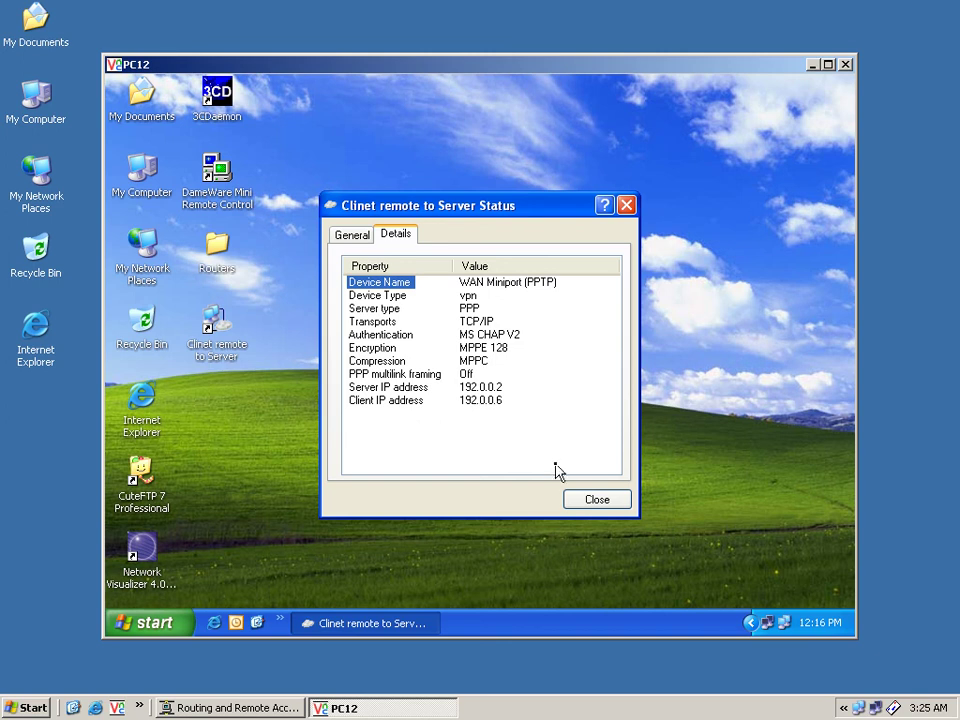
{"action": "left_click", "coordinate": [591, 503]}
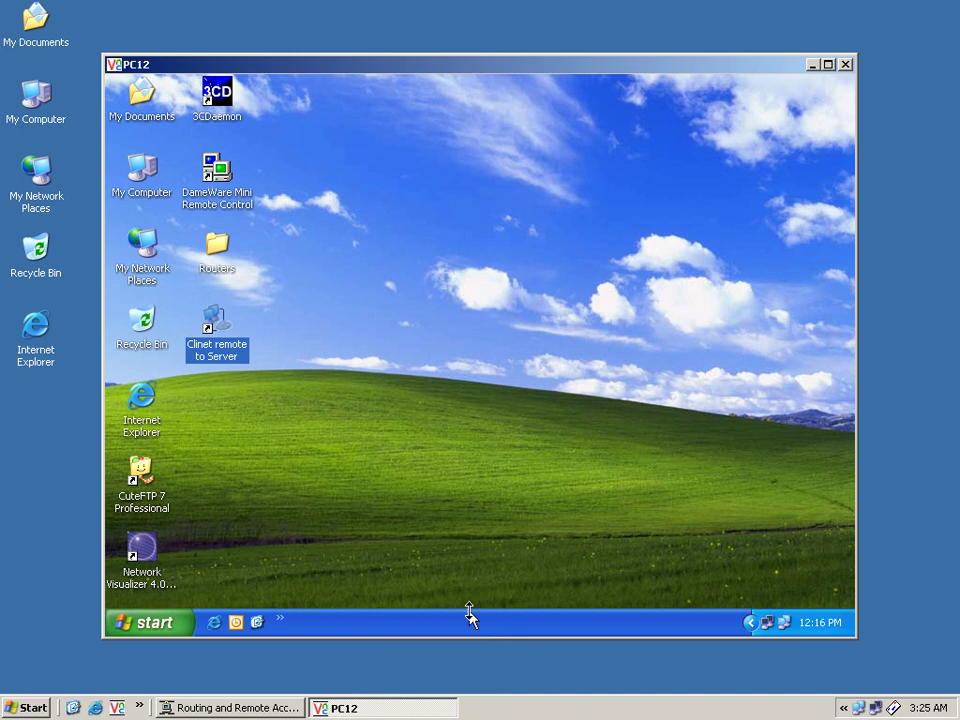
Step: Check the TCP/IP support information of the host server's LAN connection and close its status window
{"action": "left_click", "coordinate": [507, 661]}
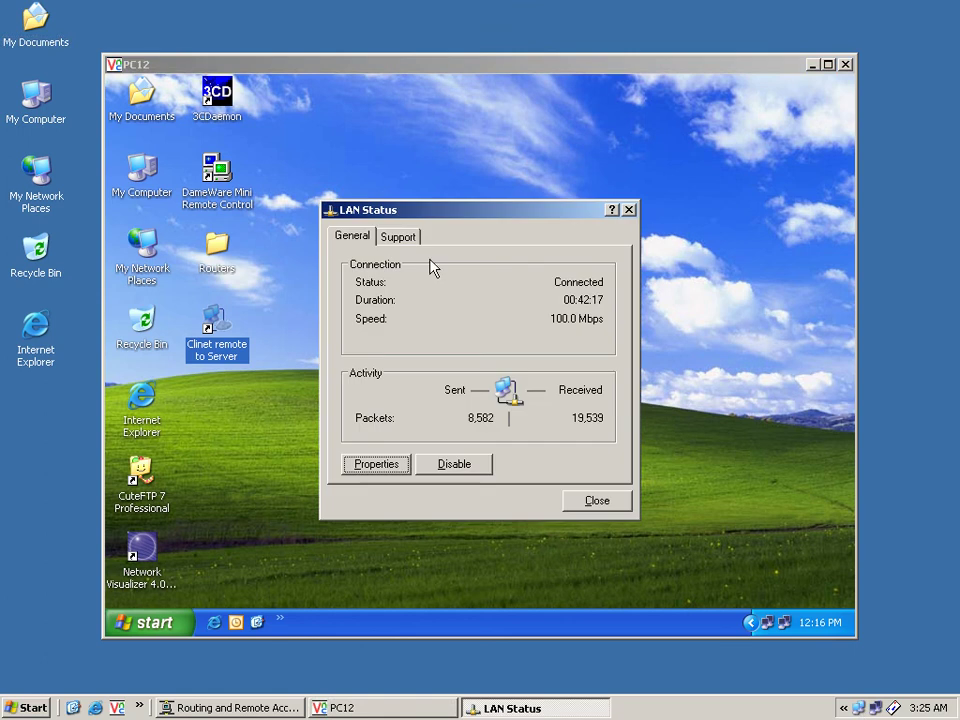
{"action": "left_click", "coordinate": [401, 238]}
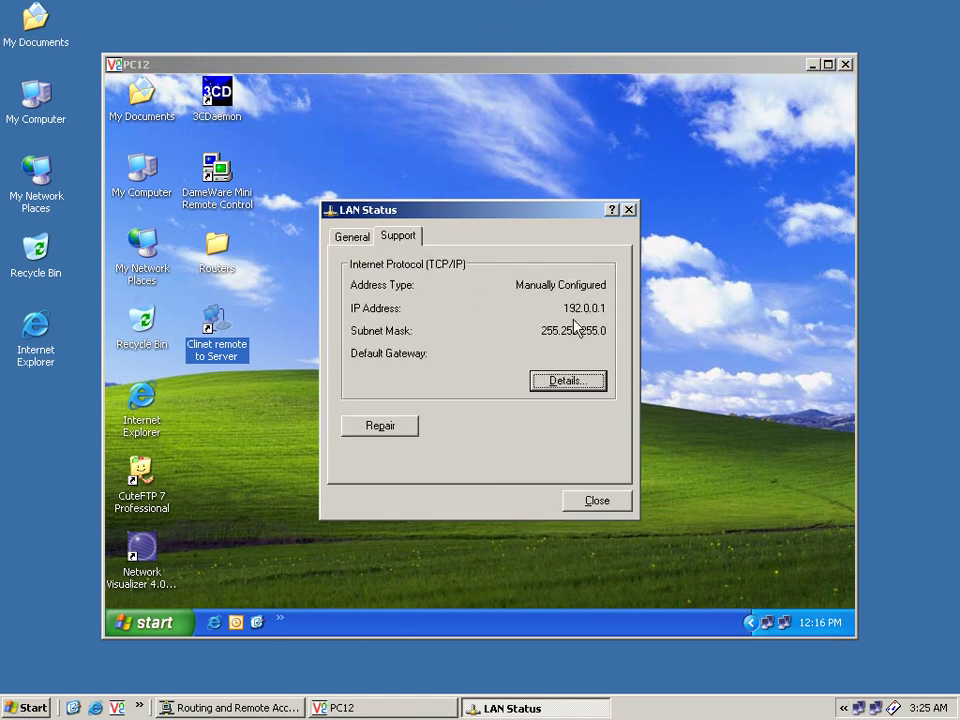
{"action": "left_click", "coordinate": [603, 509]}
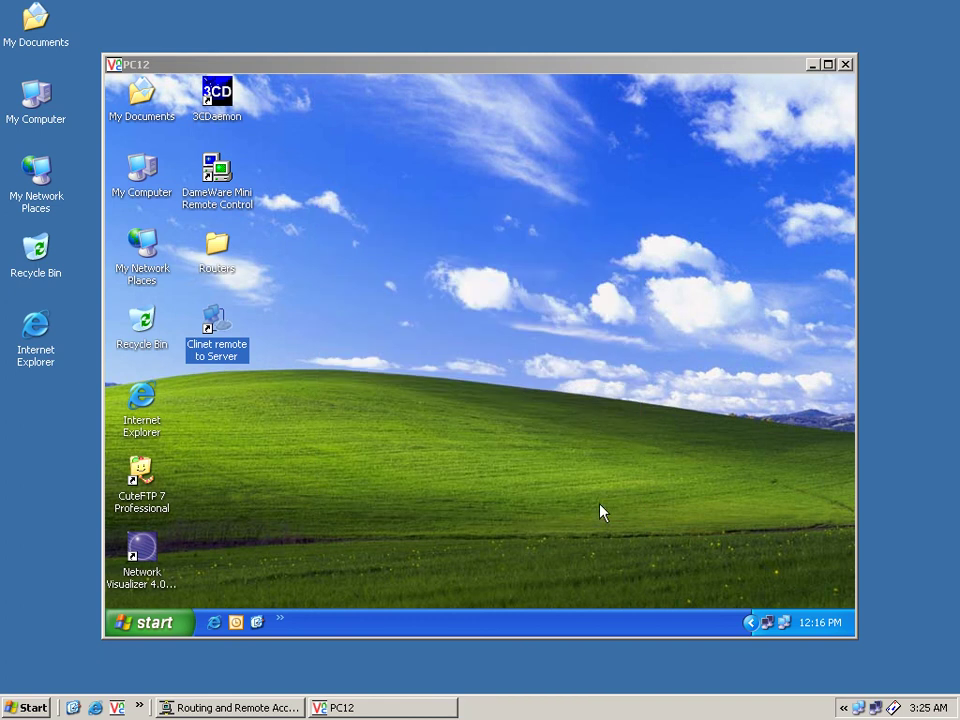
Step: On PC12, use Run to open the server's shared resources at \\192.0.0.2, and close the window
{"action": "left_click", "coordinate": [339, 546]}
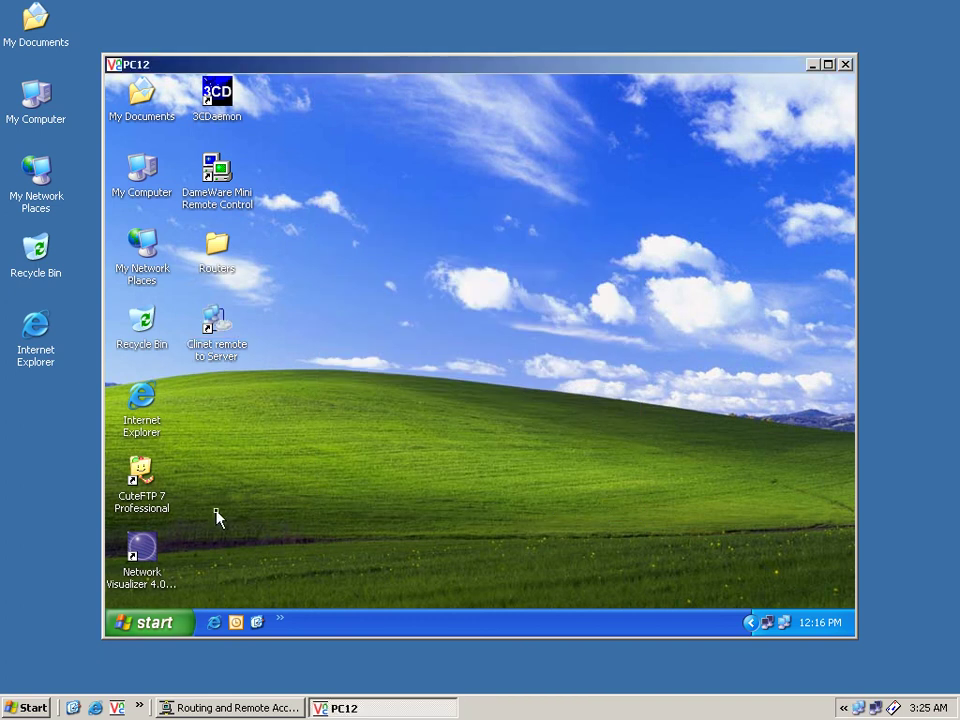
{"action": "left_click", "coordinate": [167, 625]}
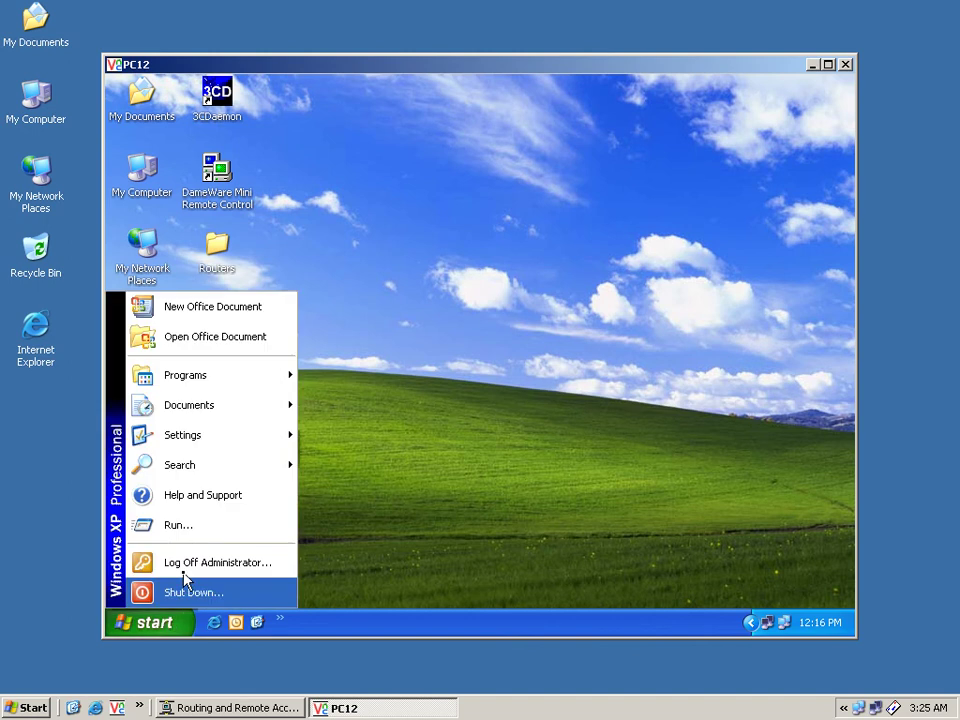
{"action": "left_click", "coordinate": [201, 522]}
{"action": "left_click_drag", "start_coordinate": [372, 400], "coordinate": [401, 364]}
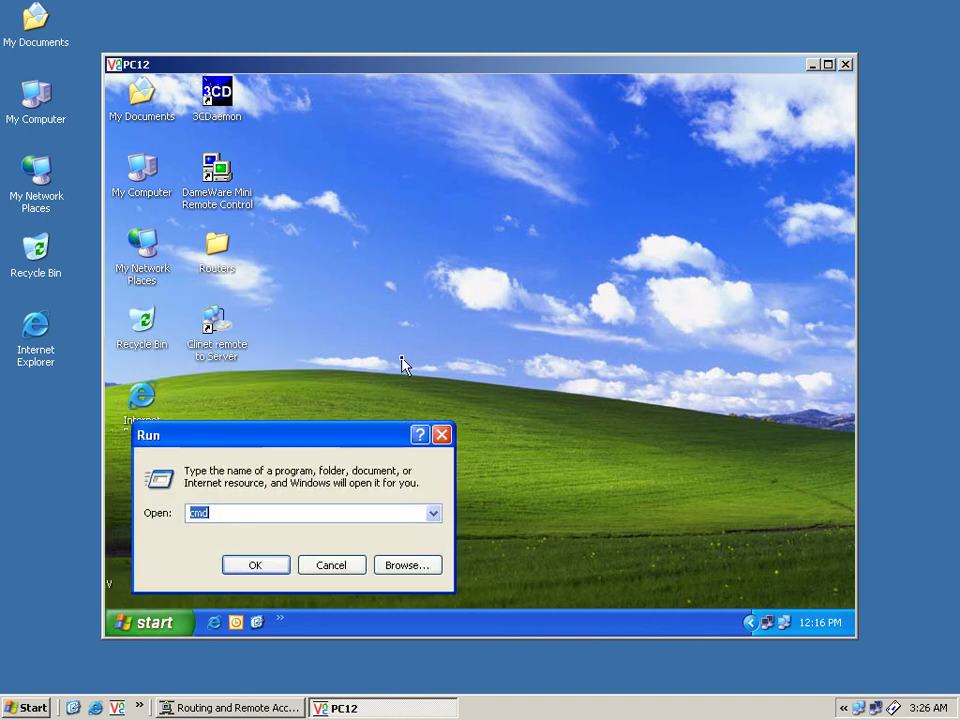
{"action": "type", "text": "/"}
{"action": "key", "text": "BackSpace"}
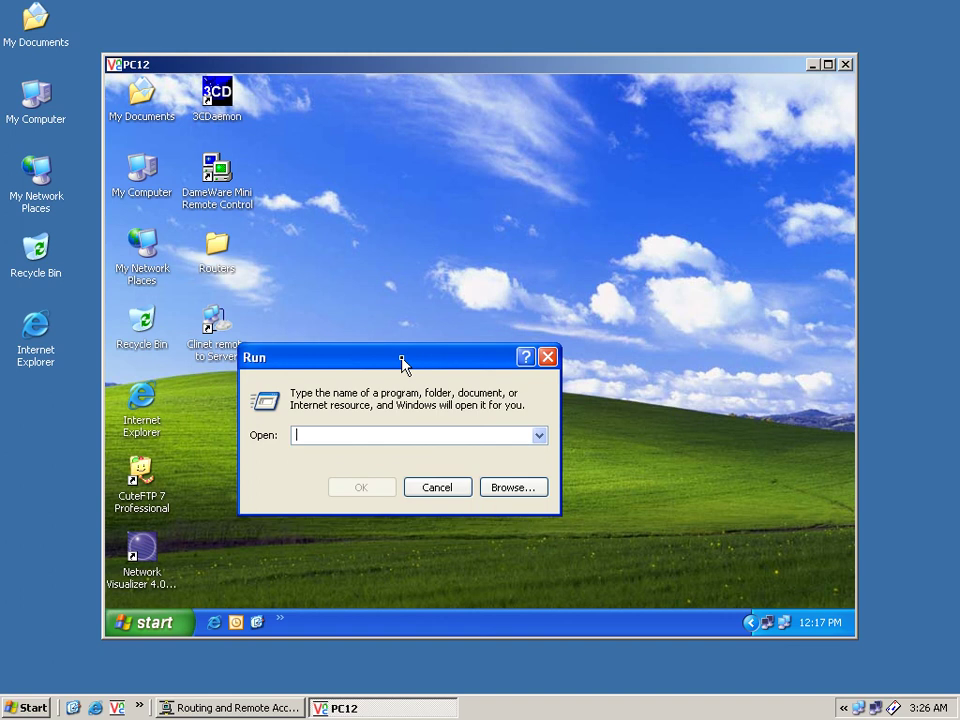
{"action": "type", "text": "\\\\192"}
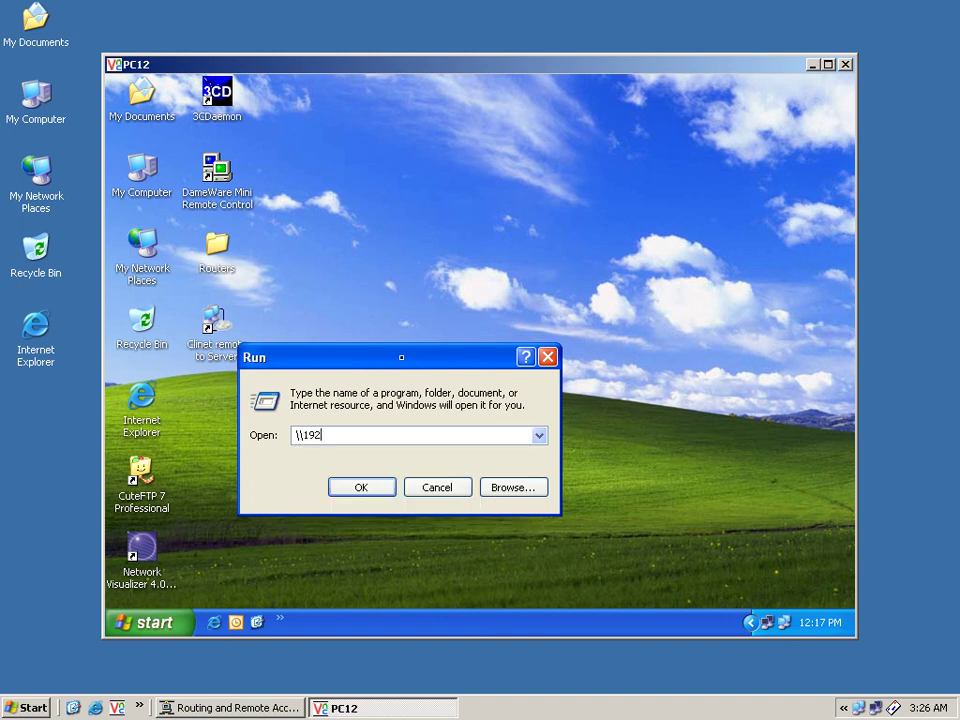
{"action": "type", "text": ".0.0.1"}
{"action": "type", "text": "2"}
{"action": "key", "text": "Return"}
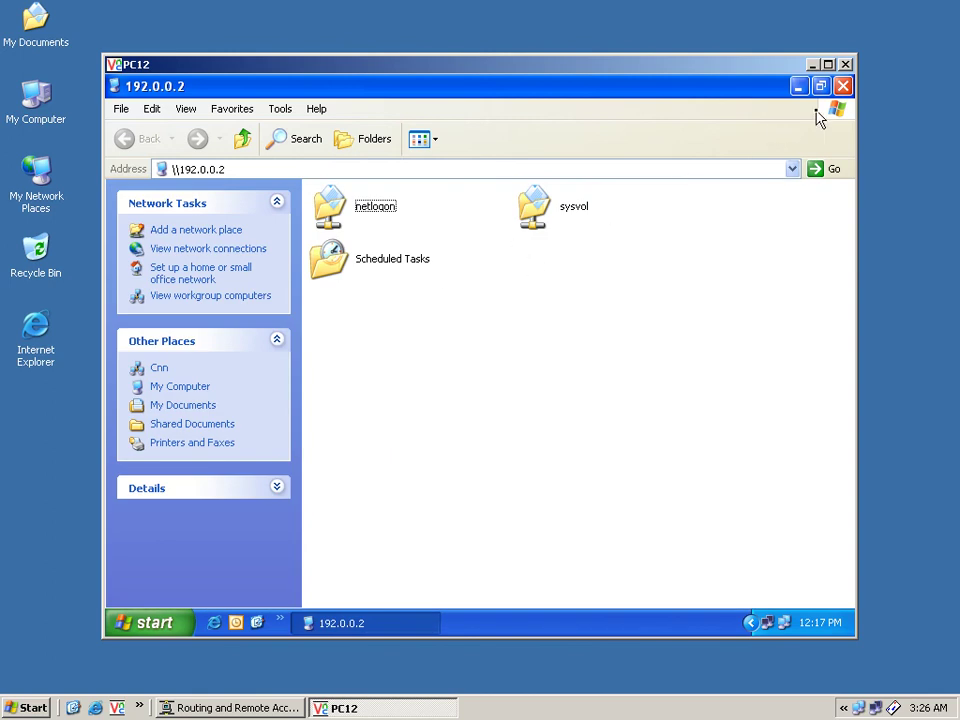
{"action": "left_click", "coordinate": [843, 88]}
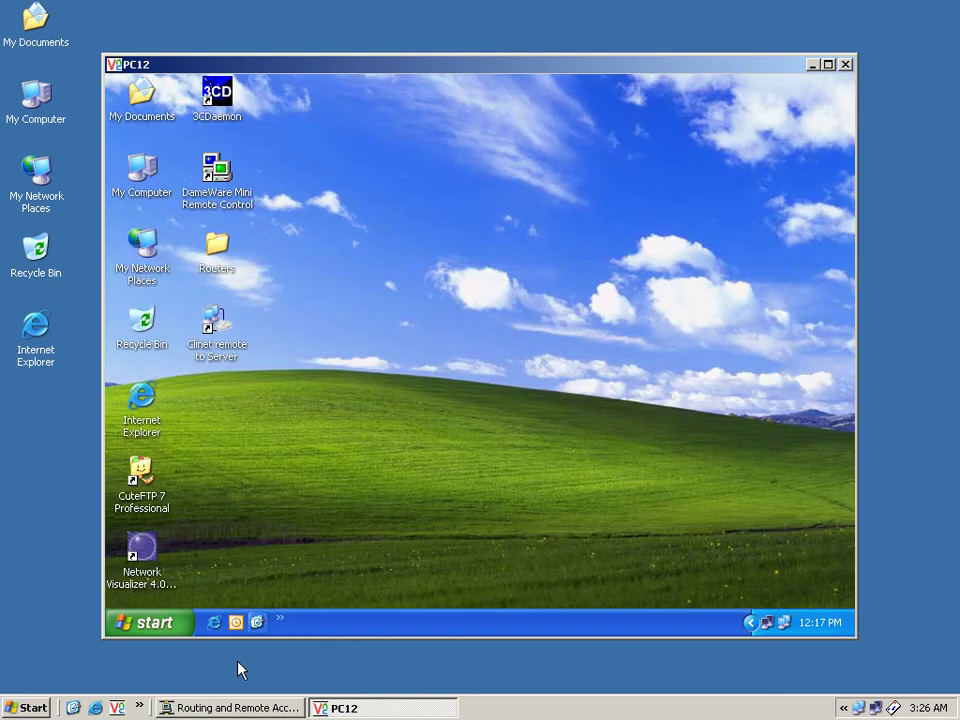
Step: Try to open the client's shared resources at \\192.0.0.6 from the host server using Run
{"action": "left_click", "coordinate": [18, 704]}
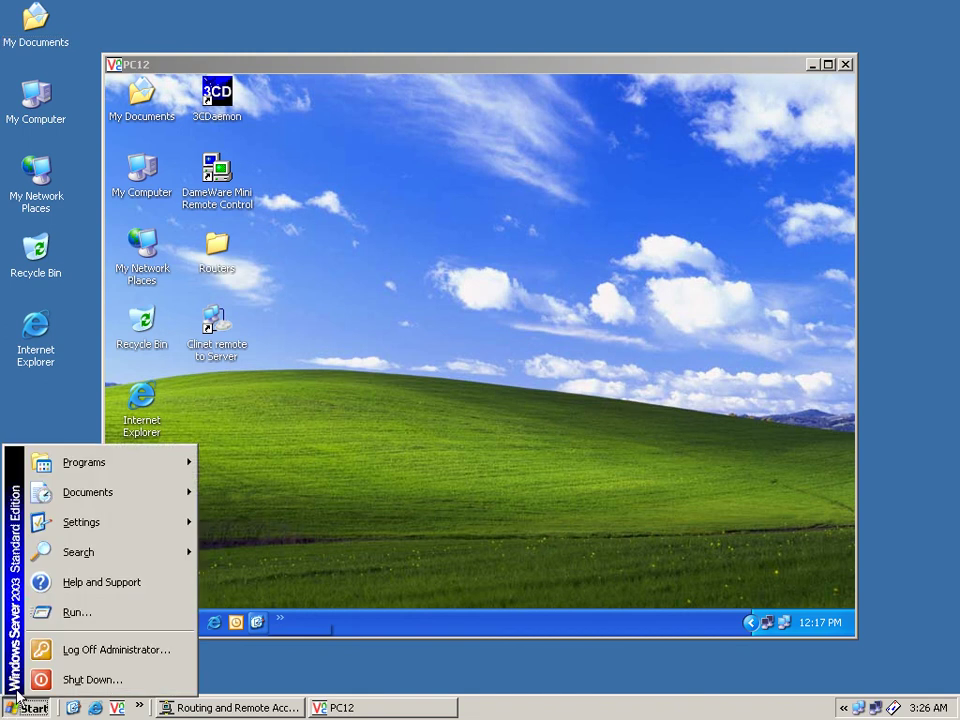
{"action": "left_click", "coordinate": [30, 616]}
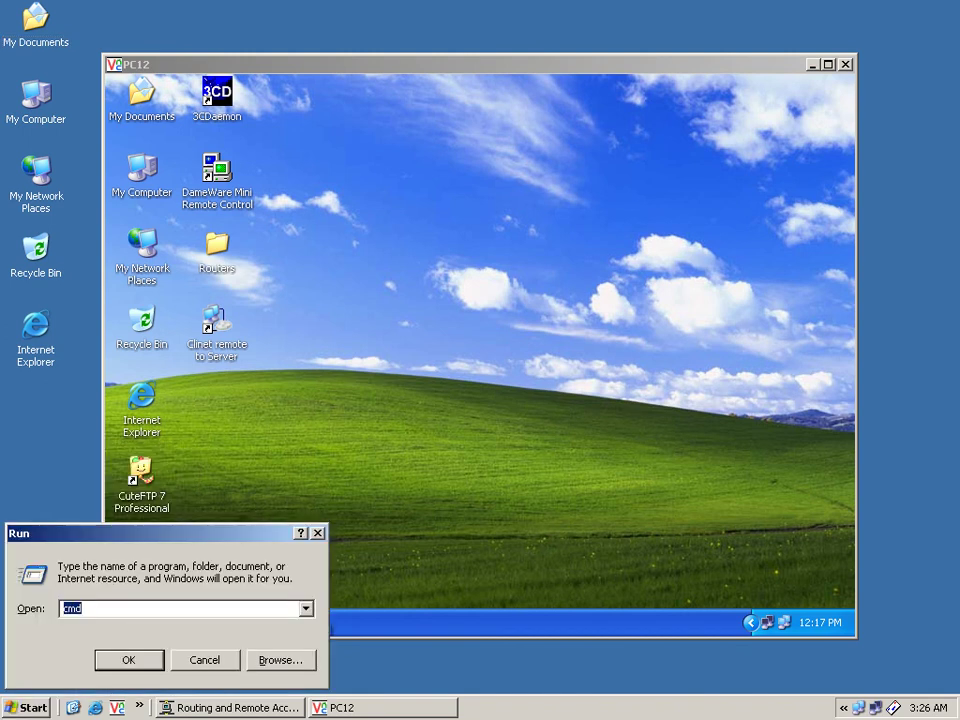
{"action": "type", "text": "\\\\192.0.0.6"}
{"action": "left_click", "coordinate": [140, 664]}
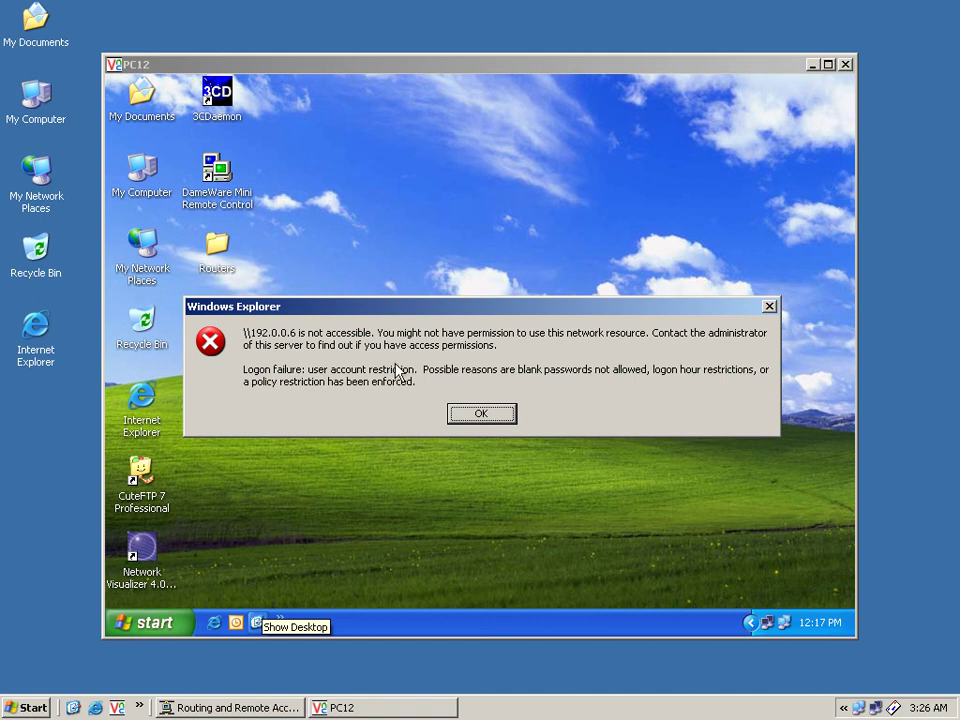
{"action": "left_click", "coordinate": [460, 418]}
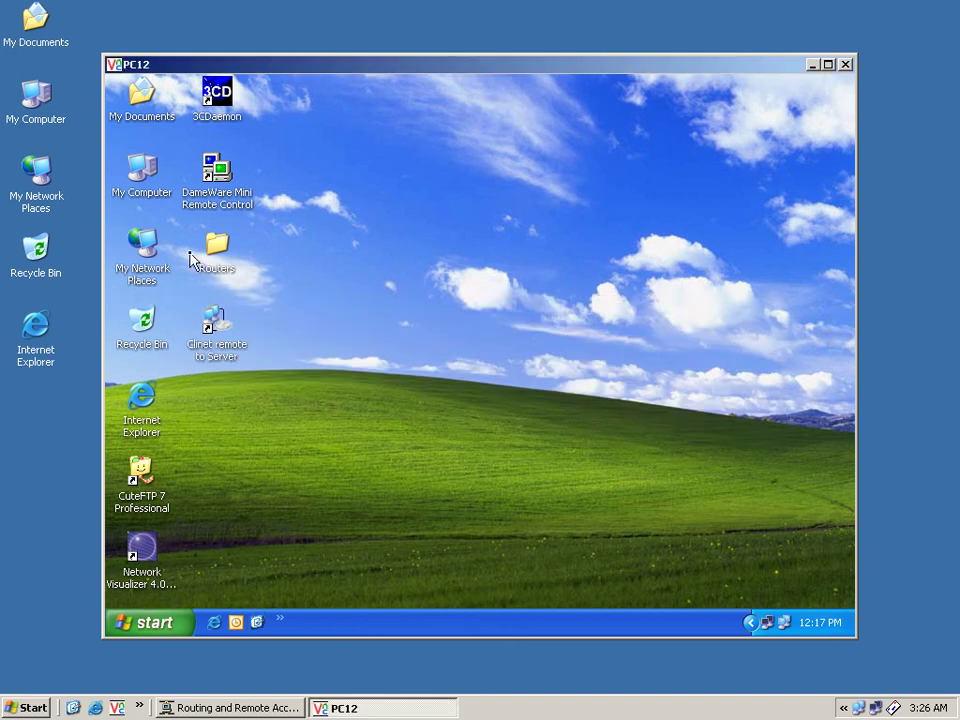
Step: Open Computer Management on PC12 and display the Users list under Local Users and Groups
{"action": "right_click", "coordinate": [155, 190]}
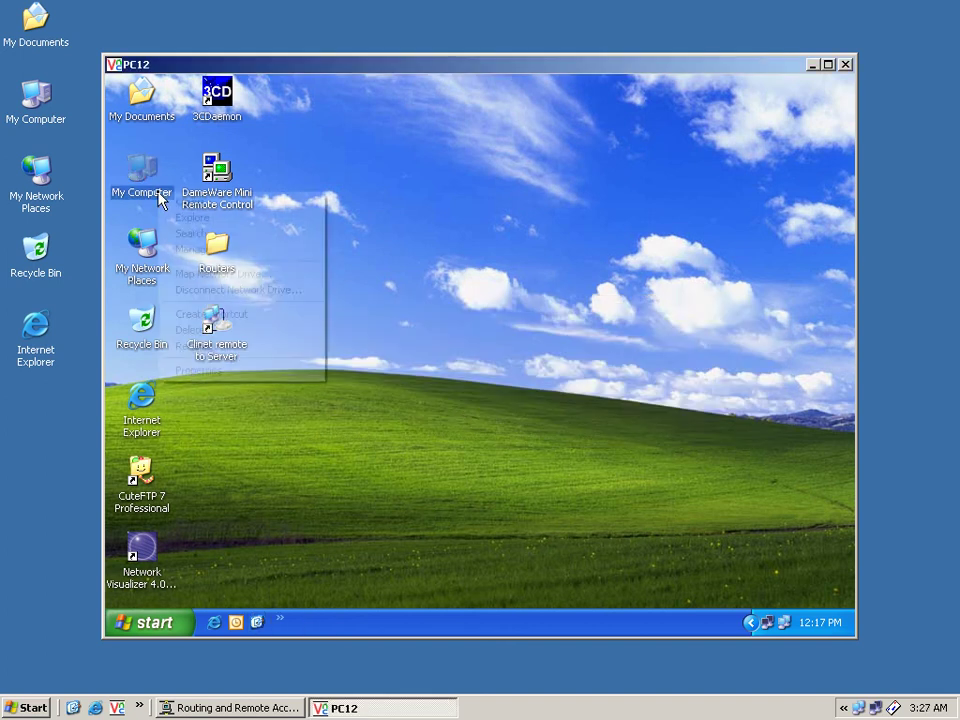
{"action": "left_click", "coordinate": [229, 251]}
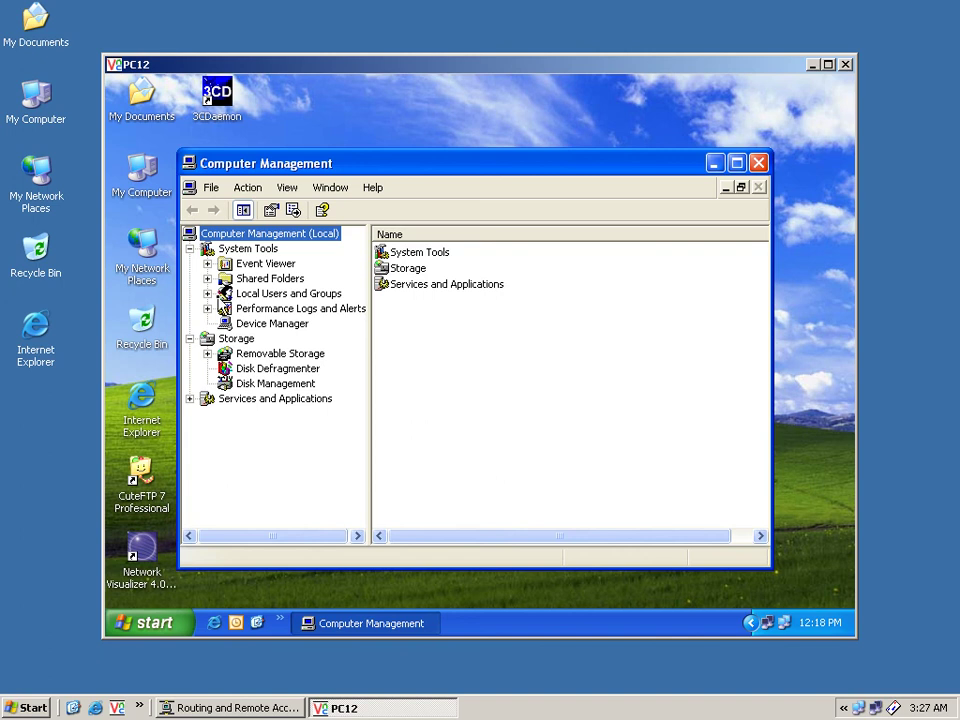
{"action": "left_click", "coordinate": [207, 293]}
{"action": "left_click", "coordinate": [266, 309]}
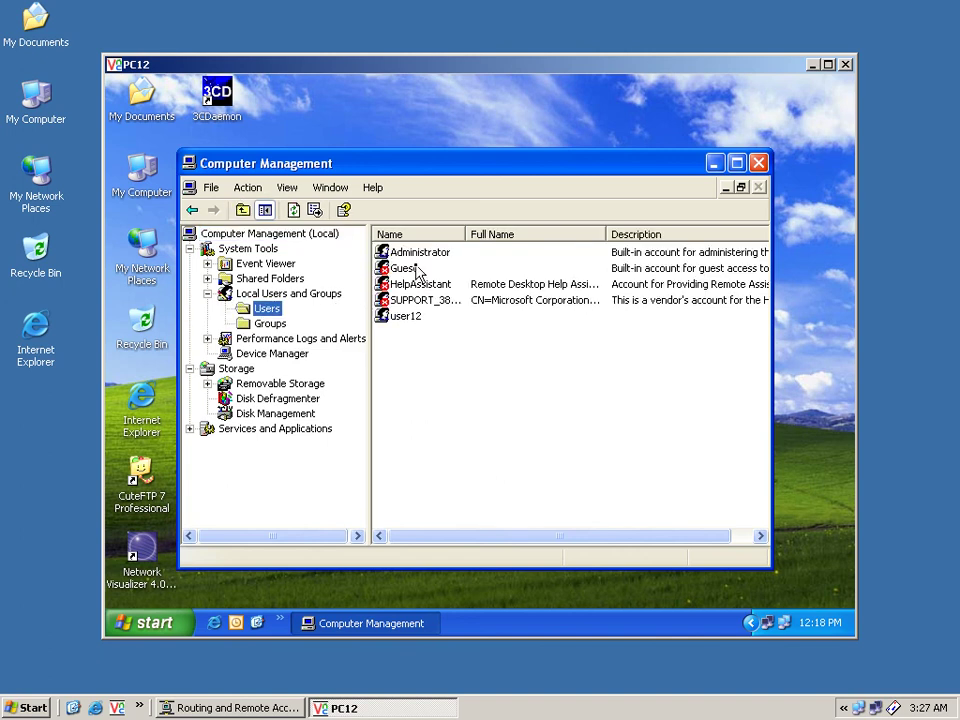
Step: Set and confirm a new password for PC12's local Administrator account, and close Computer Management
{"action": "left_click", "coordinate": [438, 254]}
{"action": "right_click", "coordinate": [440, 262]}
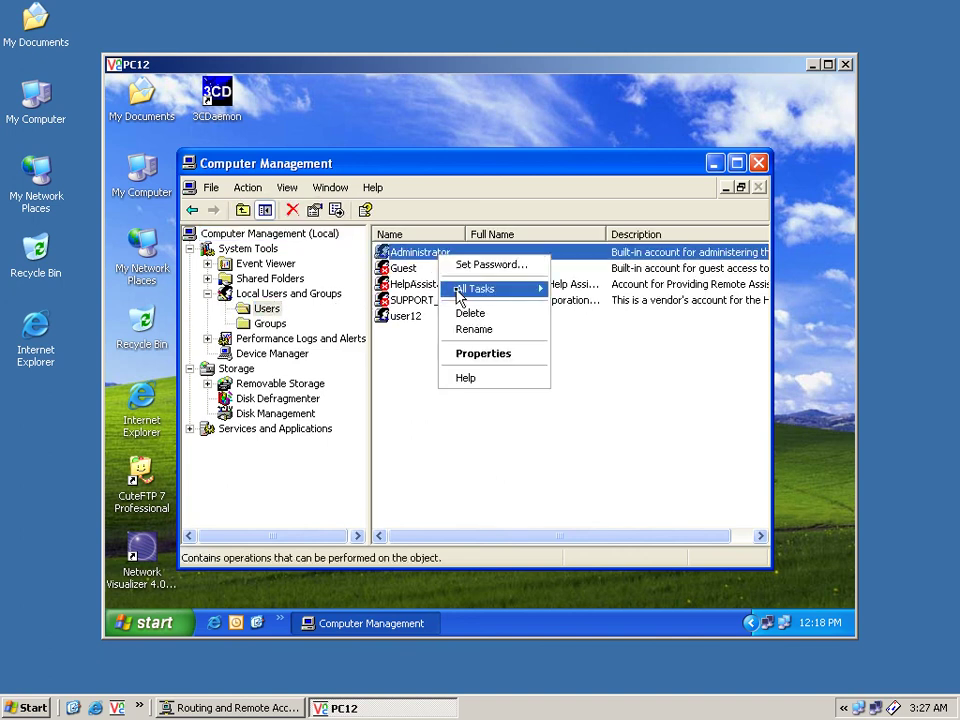
{"action": "left_click", "coordinate": [467, 266]}
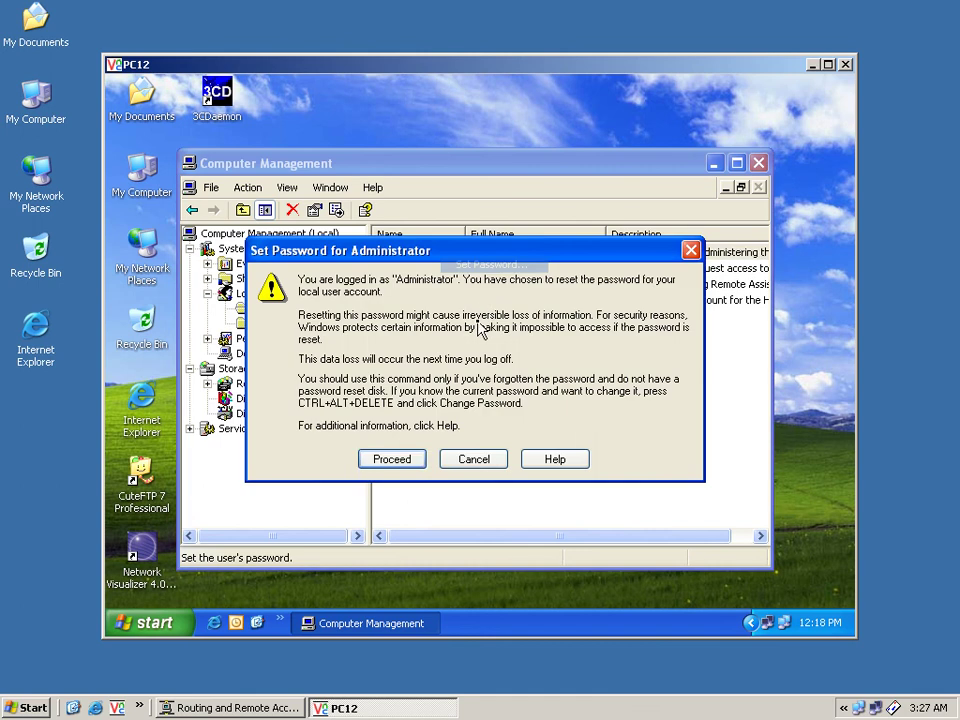
{"action": "left_click", "coordinate": [418, 461]}
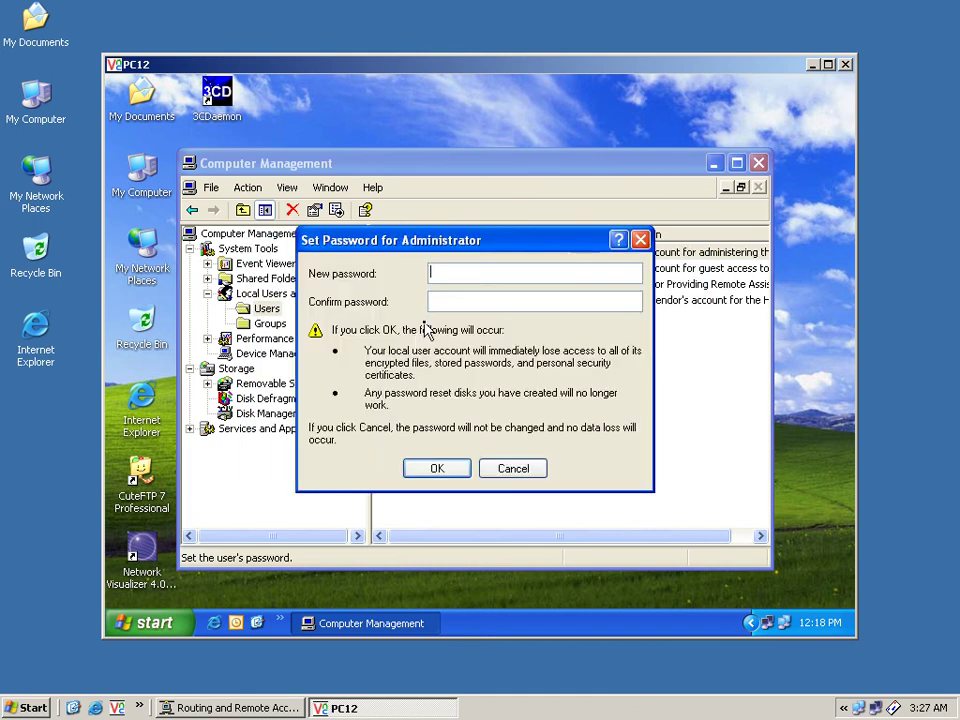
{"action": "type", "text": "••"}
{"action": "left_click", "coordinate": [442, 470]}
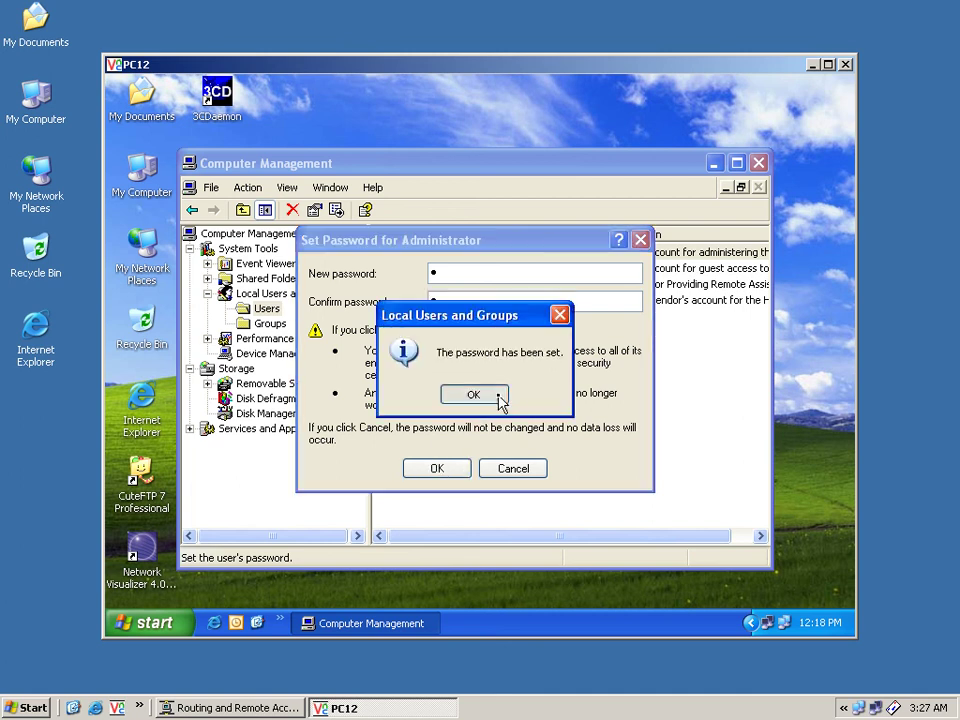
{"action": "left_click", "coordinate": [499, 398]}
{"action": "left_click", "coordinate": [759, 162]}
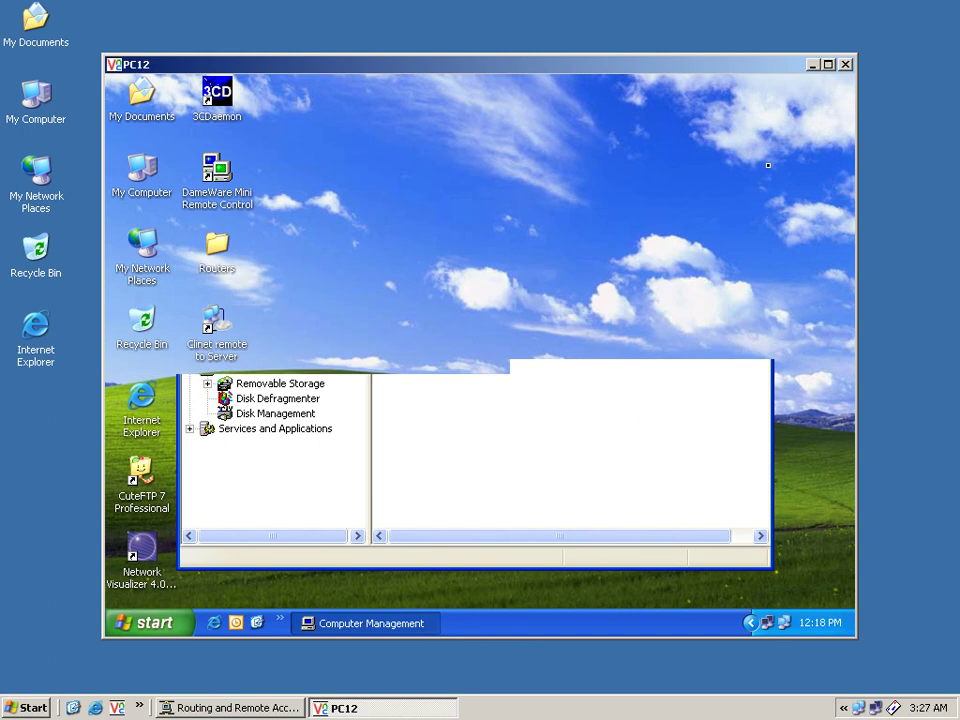
Step: From the host server, open \\192.0.0.6 using Run and log on with the Administrator user name and account password
{"action": "left_click", "coordinate": [40, 710]}
{"action": "left_click", "coordinate": [77, 614]}
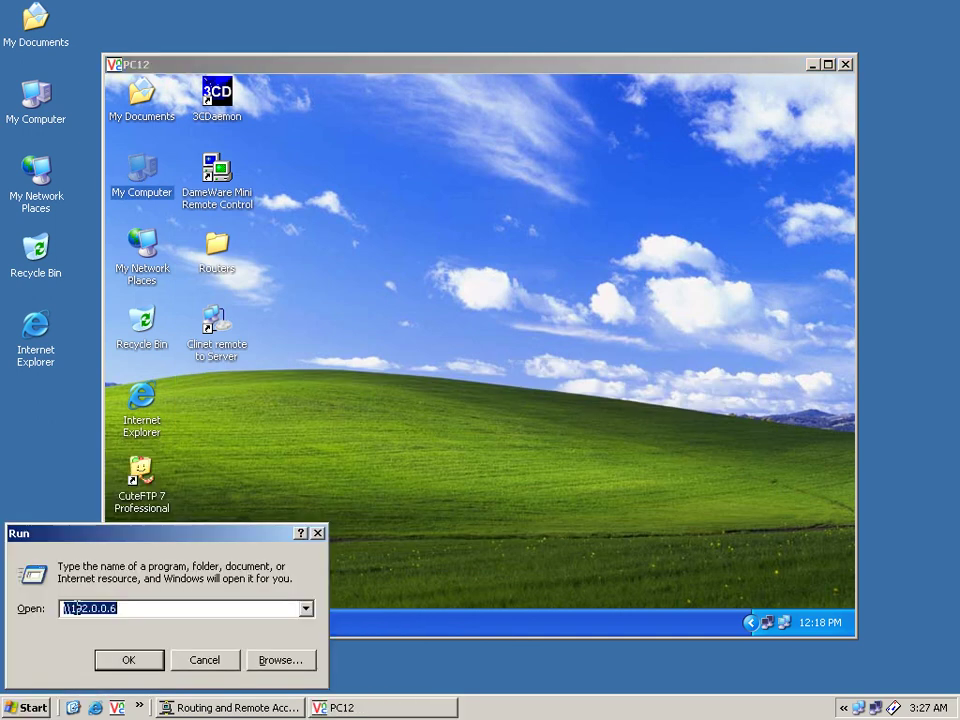
{"action": "left_click", "coordinate": [128, 659]}
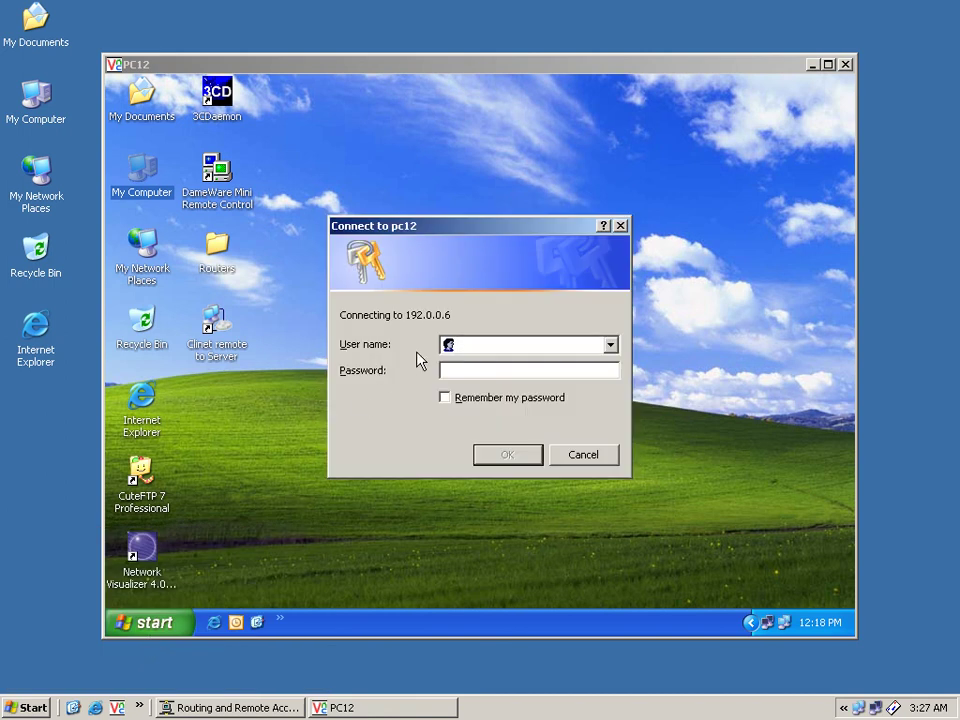
{"action": "type", "text": "Administyr"}
{"action": "key", "text": "BackSpace"}
{"action": "key", "text": "BackSpace"}
{"action": "type", "text": "rat"}
{"action": "left_click", "coordinate": [445, 370]}
{"action": "type", "text": "*"}
{"action": "left_click", "coordinate": [503, 458]}
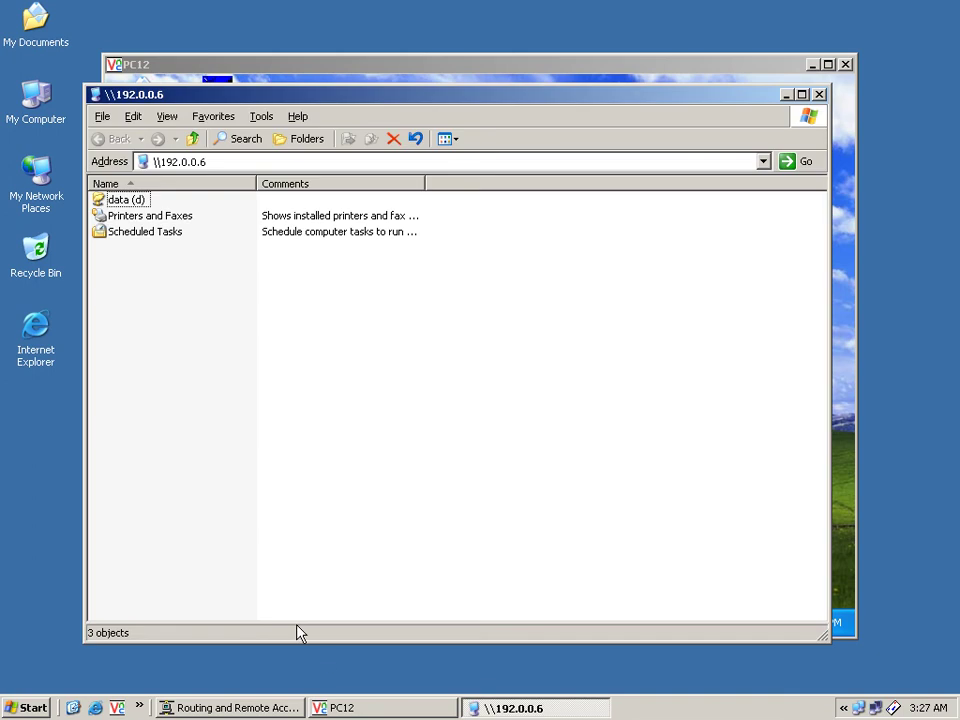
Step: Open the data (d) share on \\192.0.0.6 to view its contents, and close the window
{"action": "left_click", "coordinate": [135, 199]}
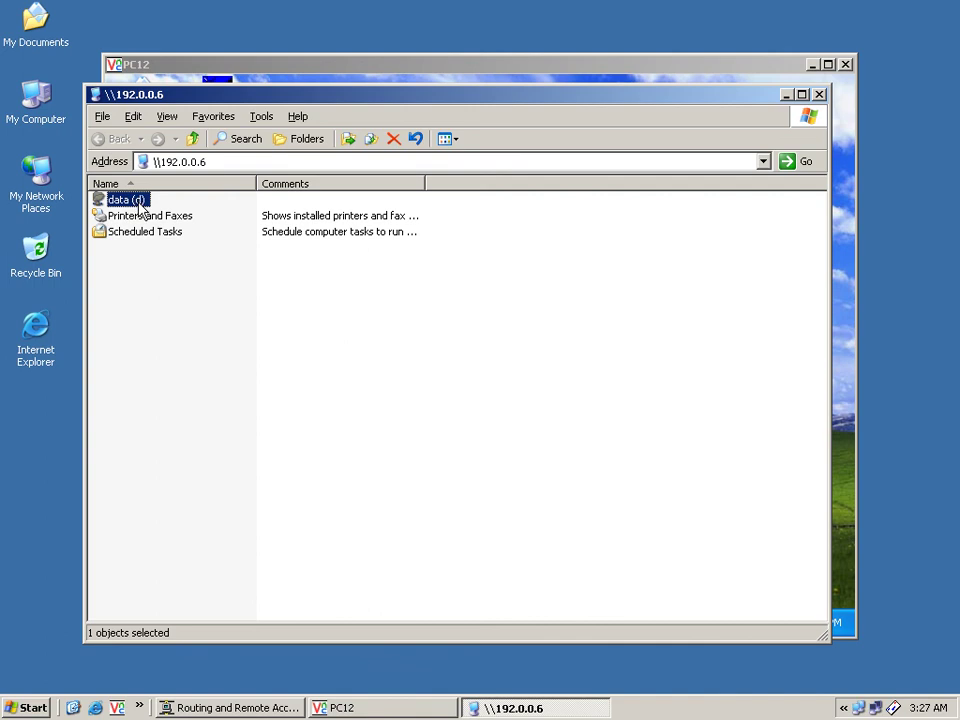
{"action": "double_click", "coordinate": [141, 203]}
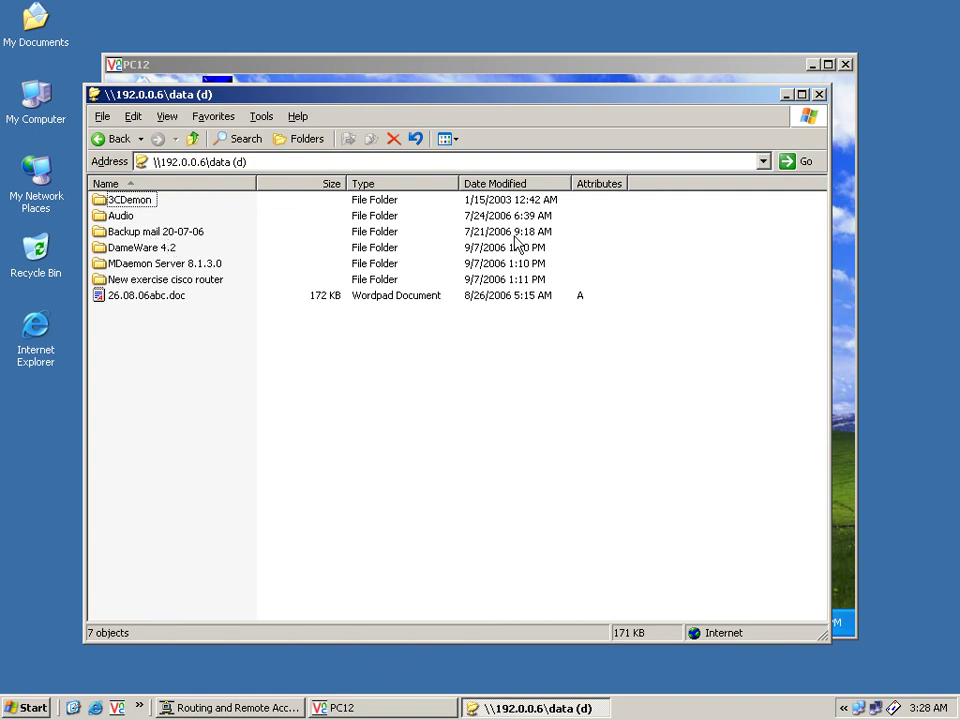
{"action": "left_click", "coordinate": [818, 95]}
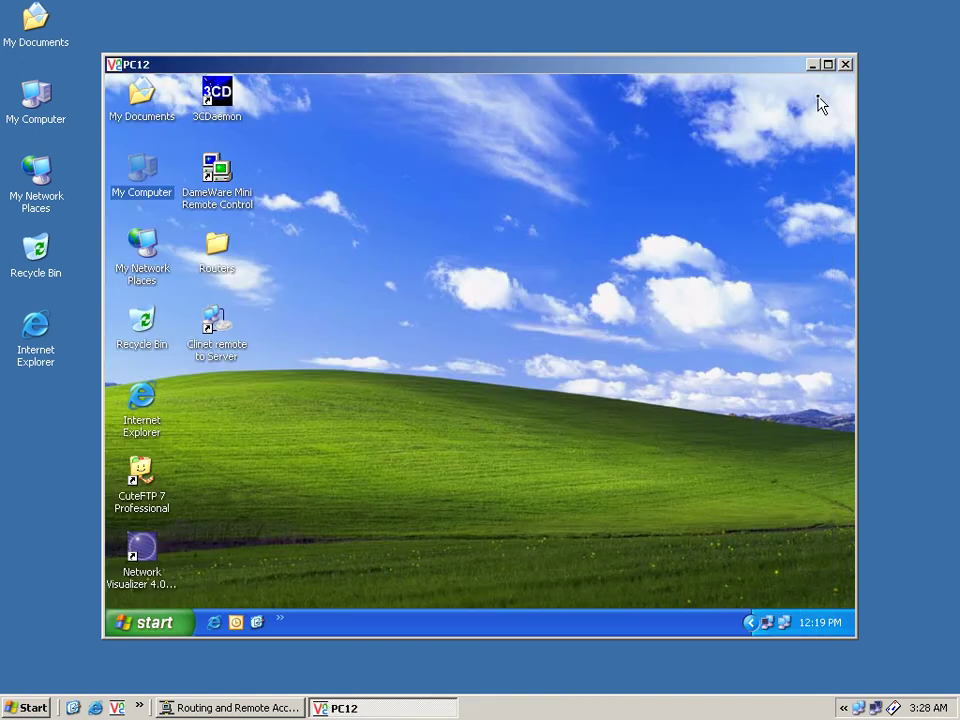
Step: Explore My Computer on PC12, view the contents of the DATA (D:) drive, and close the window
{"action": "right_click", "coordinate": [133, 174]}
{"action": "left_click", "coordinate": [160, 198]}
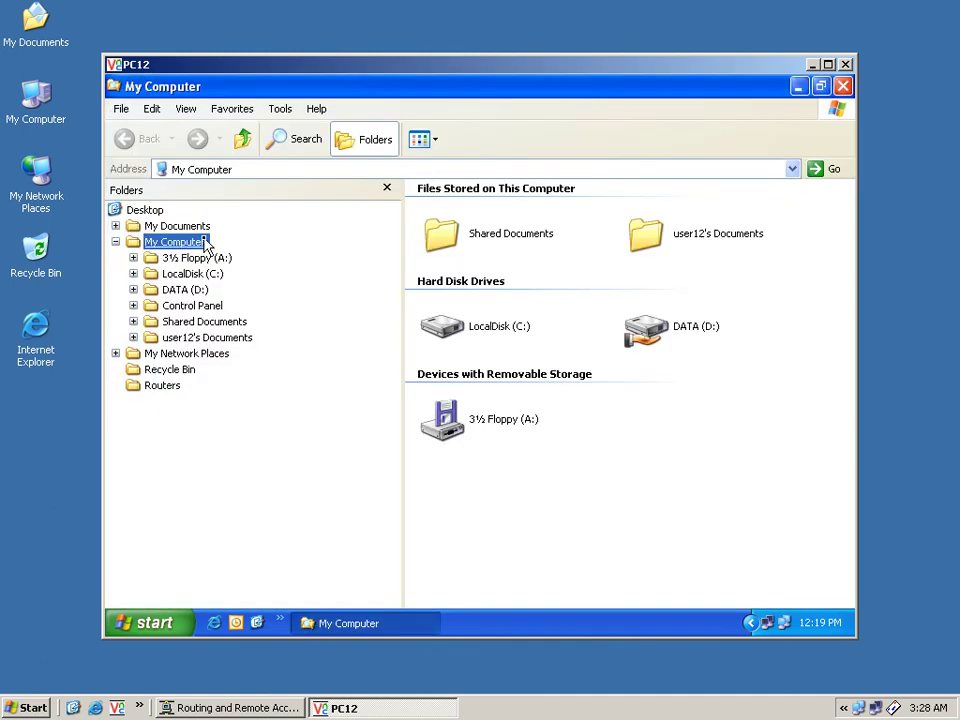
{"action": "left_click", "coordinate": [185, 290]}
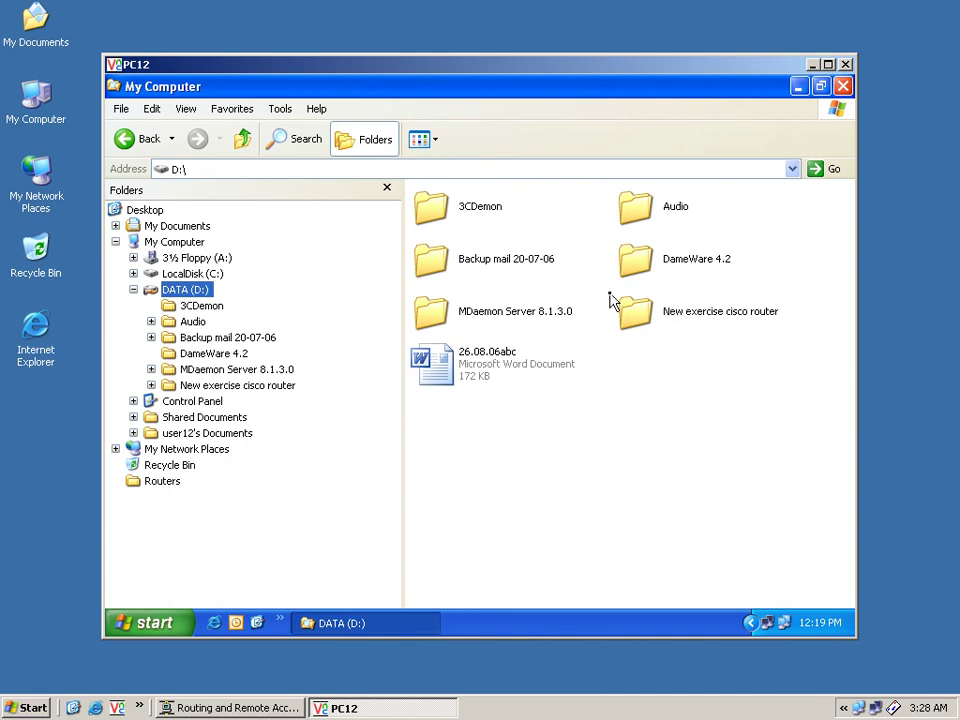
{"action": "left_click", "coordinate": [843, 86]}
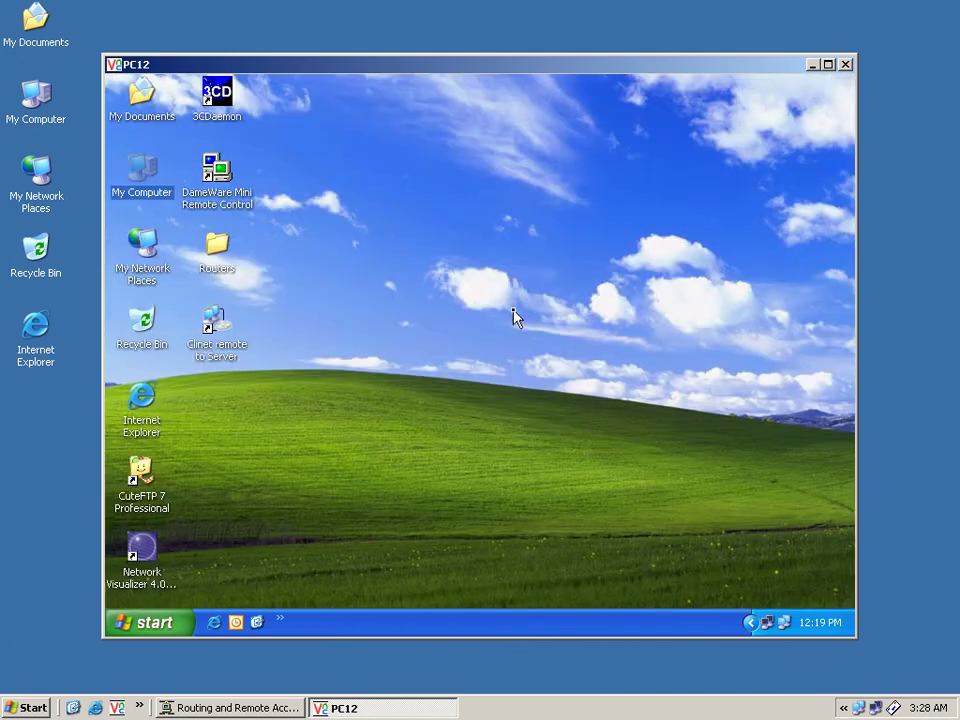
{"action": "left_click", "coordinate": [505, 322]}
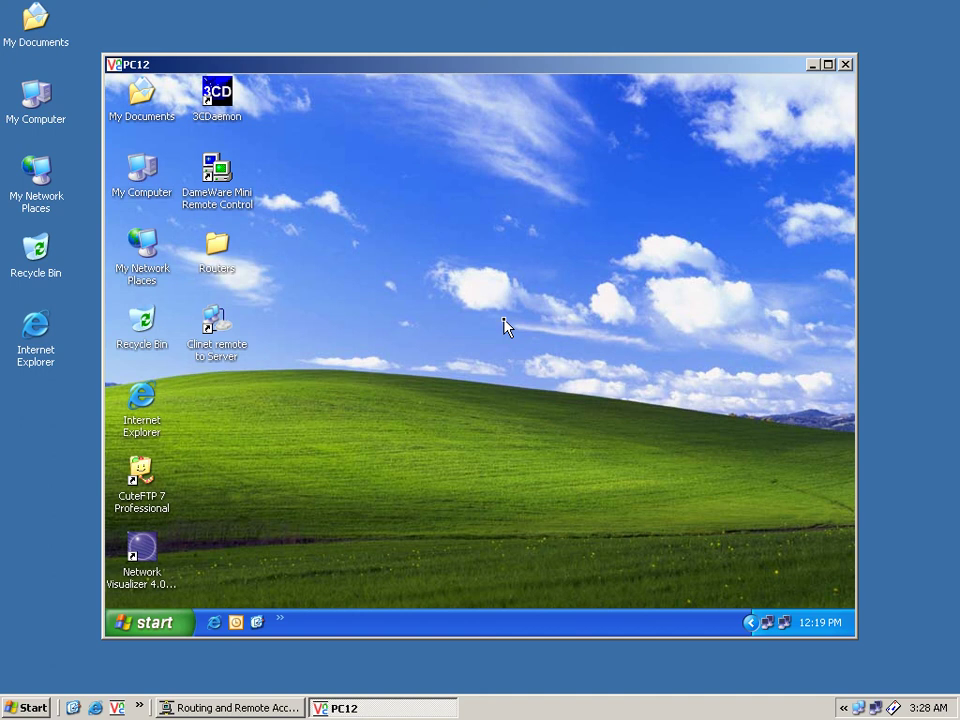